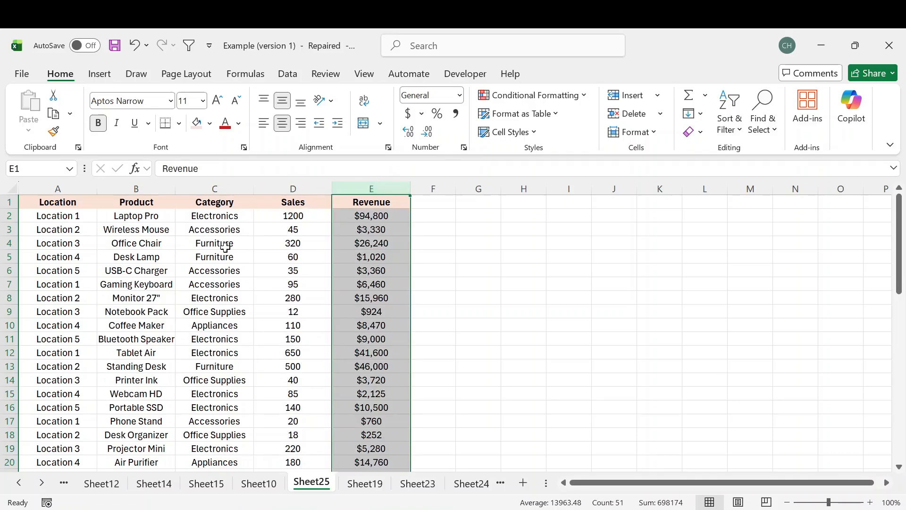
Step: Examine the Category, Sales and Revenue headers and the repeated Electronics entries in the Category column
{"action": "left_click", "coordinate": [220, 217]}
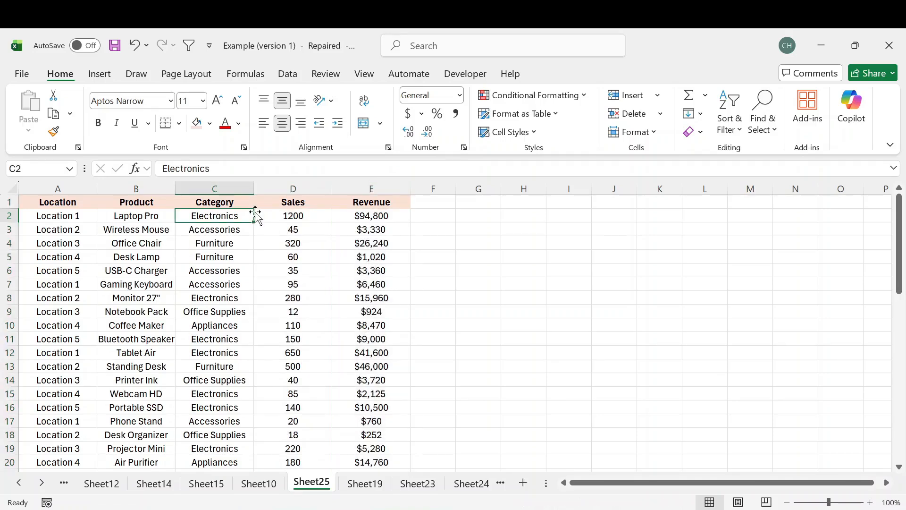
{"action": "left_click", "coordinate": [229, 202]}
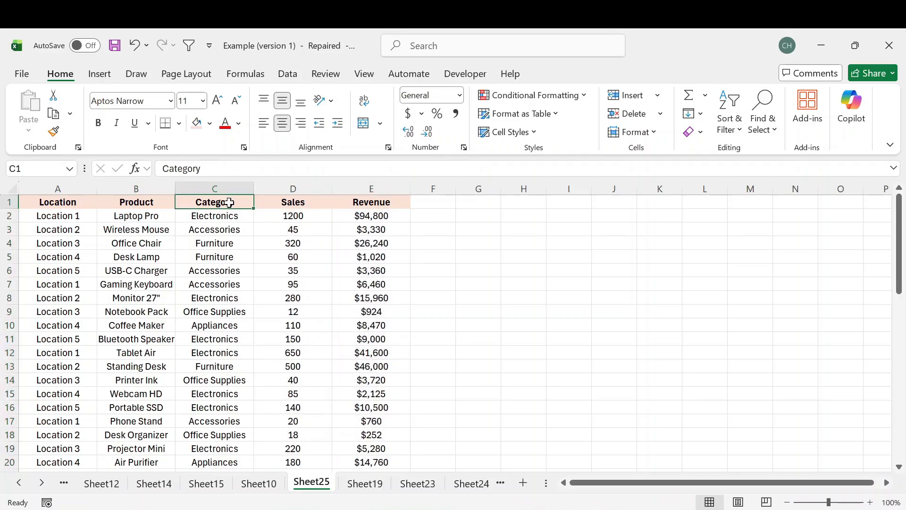
{"action": "left_click", "coordinate": [299, 202]}
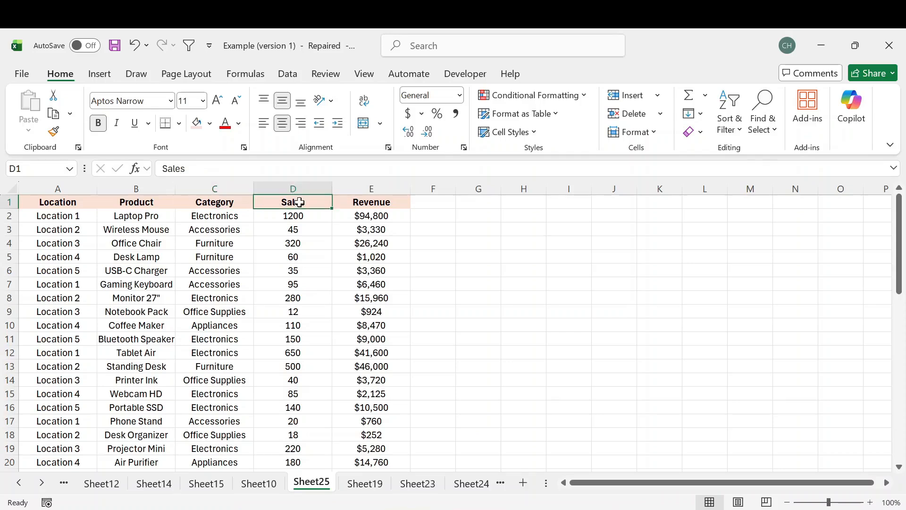
{"action": "left_click", "coordinate": [367, 202]}
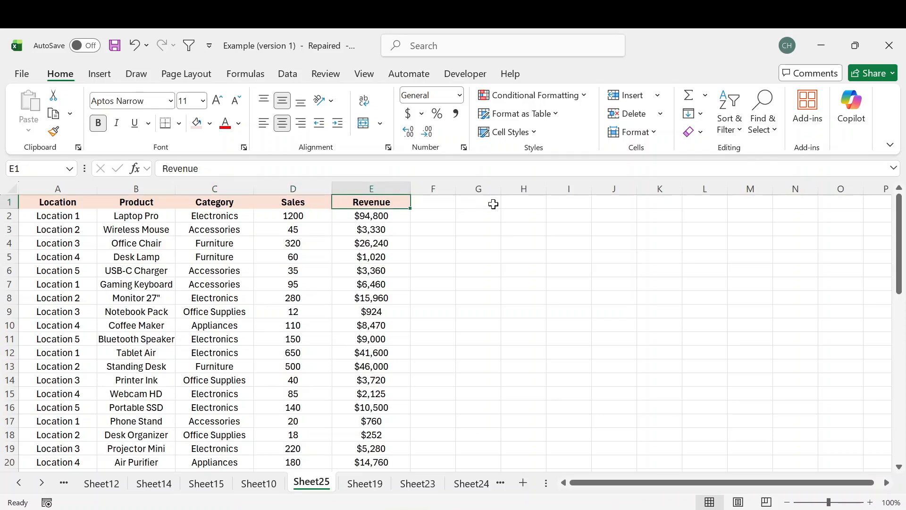
{"action": "left_click", "coordinate": [242, 216]}
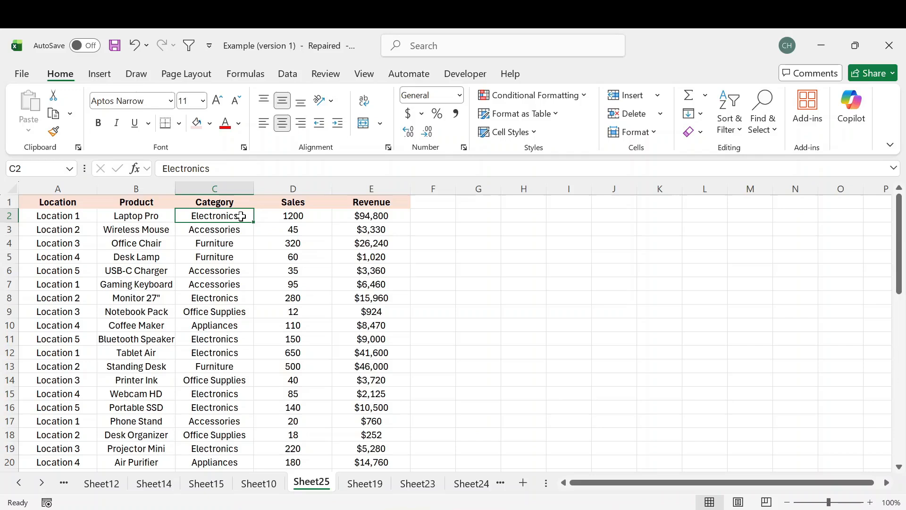
{"action": "left_click", "coordinate": [232, 298], "text": "ctrl"}
{"action": "left_click", "coordinate": [235, 355], "text": "ctrl"}
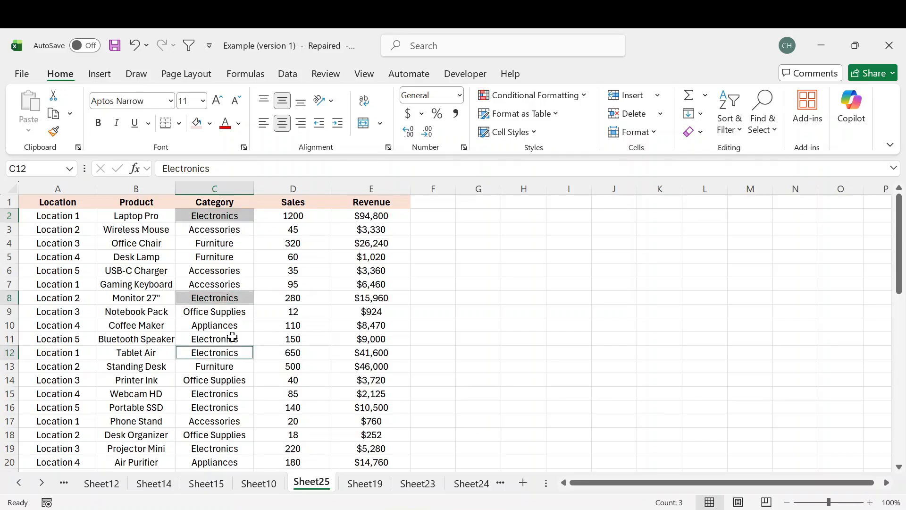
{"action": "left_click", "coordinate": [232, 338], "text": "ctrl"}
{"action": "left_click", "coordinate": [233, 394], "text": "ctrl"}
{"action": "left_click", "coordinate": [232, 406], "text": "ctrl"}
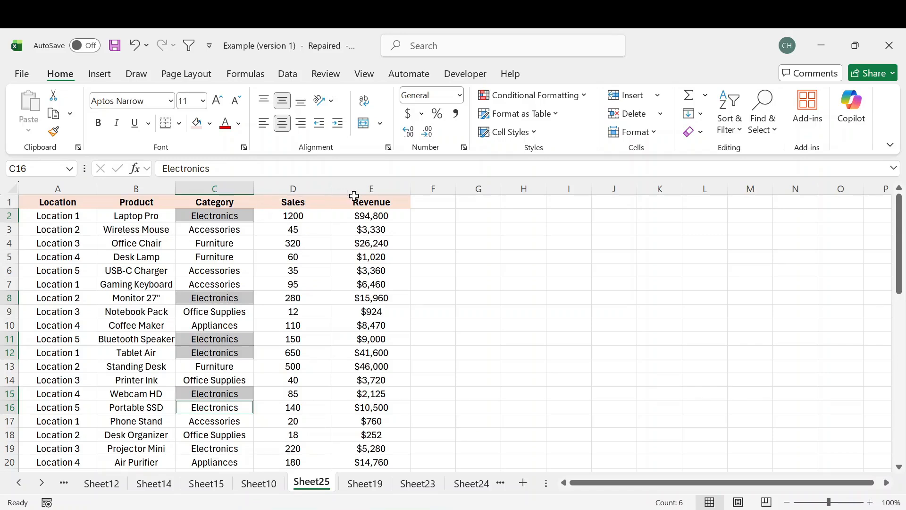
{"action": "left_click", "coordinate": [476, 204]}
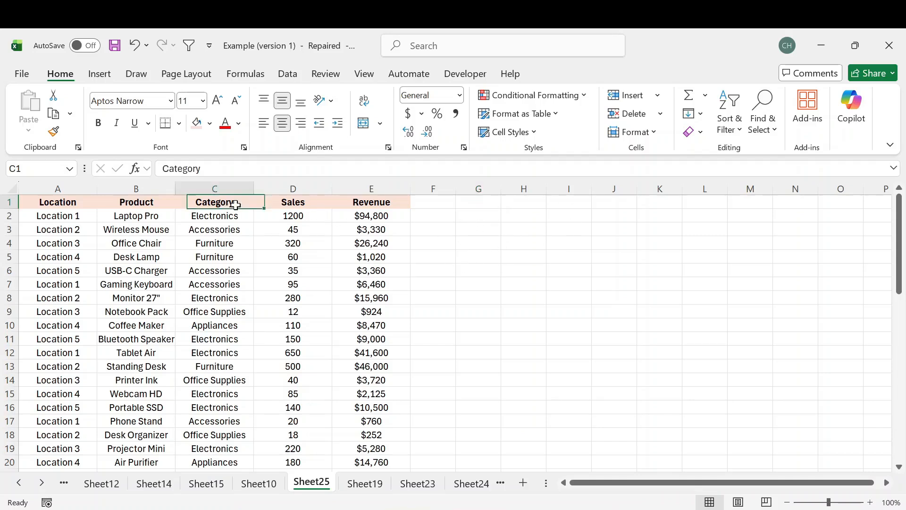
Step: Copy the Category, Sales and Revenue headers from C1:E1 to the empty area starting at G1
{"action": "left_click_drag", "start_coordinate": [234, 201], "coordinate": [364, 196]}
{"action": "key", "text": "ctrl+c"}
{"action": "left_click", "coordinate": [485, 203]}
{"action": "key", "text": "ctrl+v"}
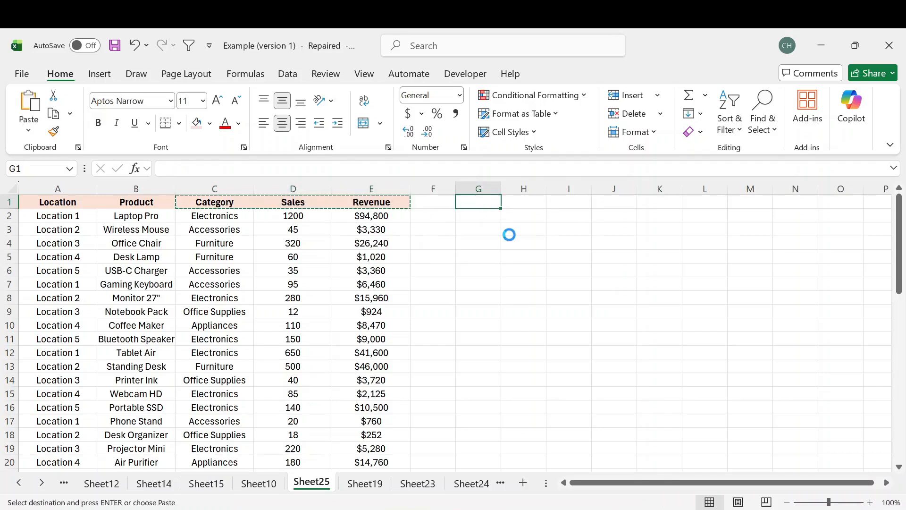
Step: Widen columns G through J to the same larger width
{"action": "left_click_drag", "start_coordinate": [478, 189], "coordinate": [641, 189]}
{"action": "double_click", "coordinate": [652, 229]}
{"action": "left_click", "coordinate": [501, 204]}
{"action": "left_click", "coordinate": [478, 216]}
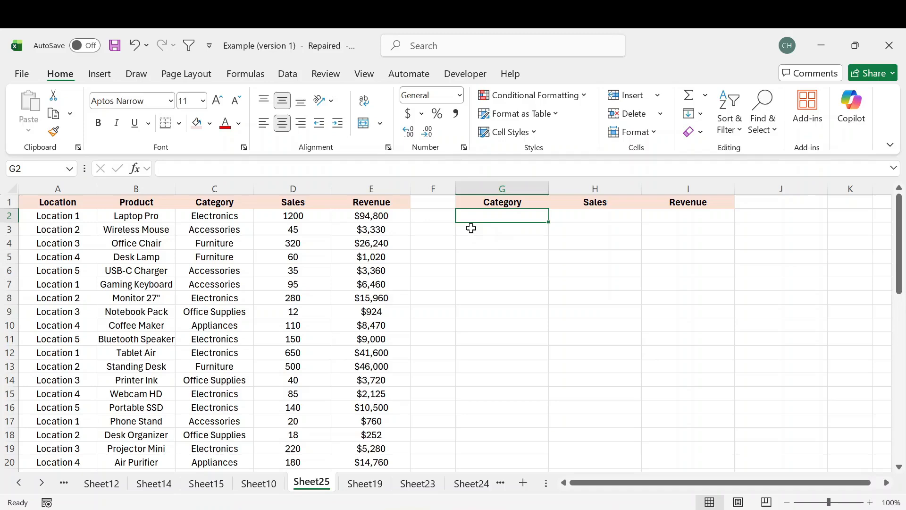
Step: Review the Category column entries down the sales data to see which categories repeat
{"action": "left_click", "coordinate": [218, 188]}
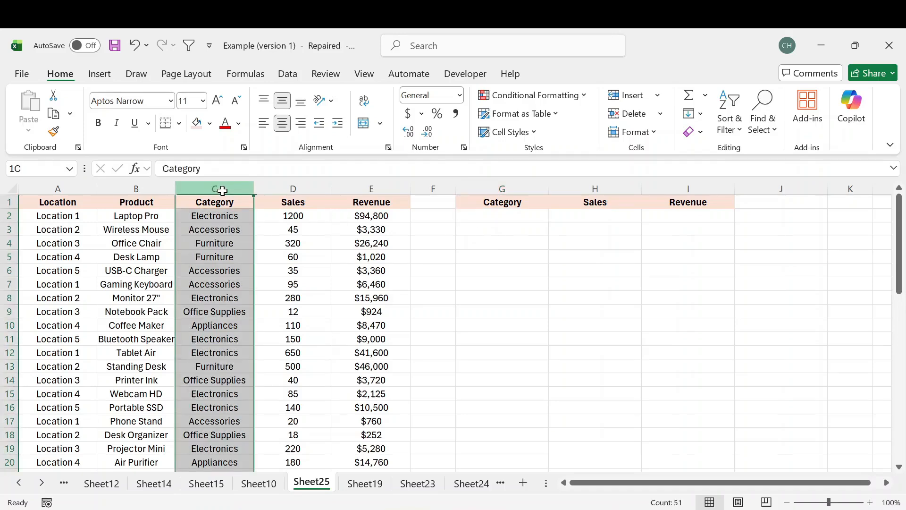
{"action": "left_click", "coordinate": [221, 215]}
{"action": "left_click", "coordinate": [227, 229]}
{"action": "left_click", "coordinate": [236, 243]}
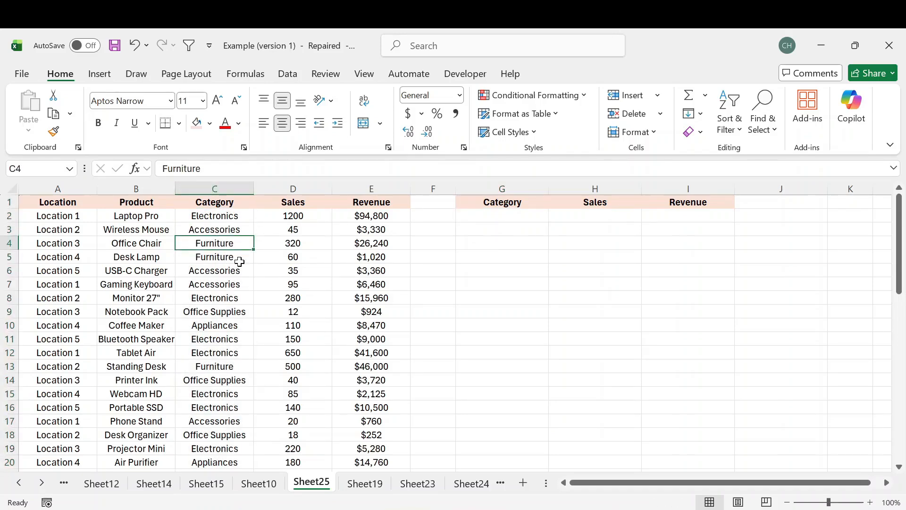
{"action": "left_click", "coordinate": [226, 260]}
{"action": "scroll", "coordinate": [232, 274], "scroll_direction": "down", "scroll_amount": 7}
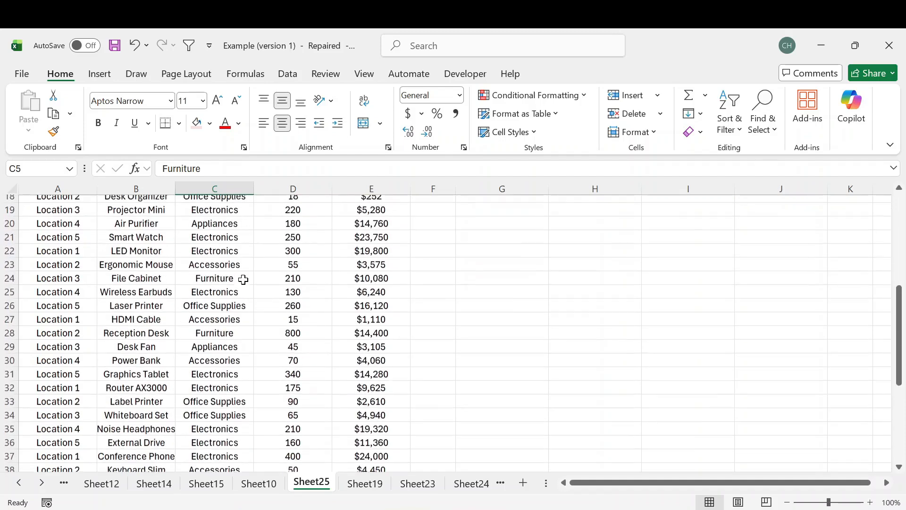
{"action": "scroll", "coordinate": [241, 281], "scroll_direction": "up", "scroll_amount": 3}
{"action": "scroll", "coordinate": [241, 281], "scroll_direction": "up", "scroll_amount": 4}
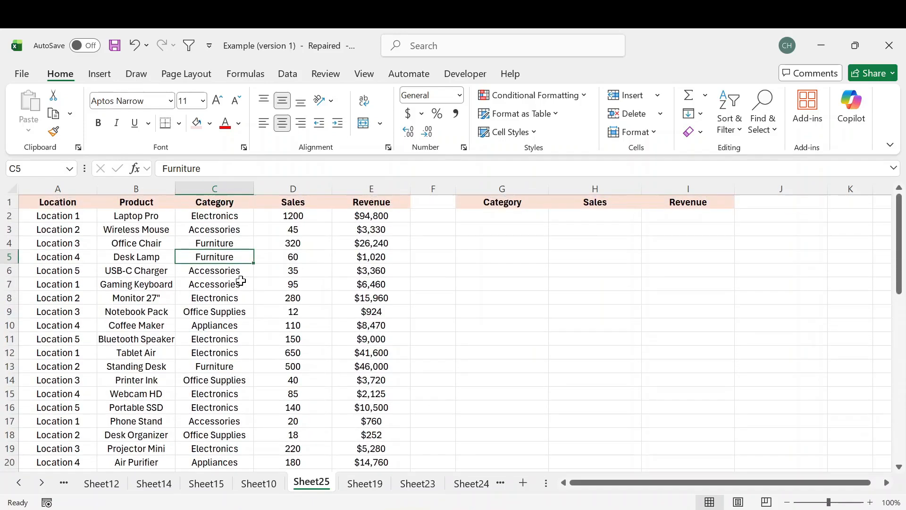
Step: Enter a UNIQUE formula in G2 that lists the distinct categories from C2:C51
{"action": "left_click", "coordinate": [502, 215]}
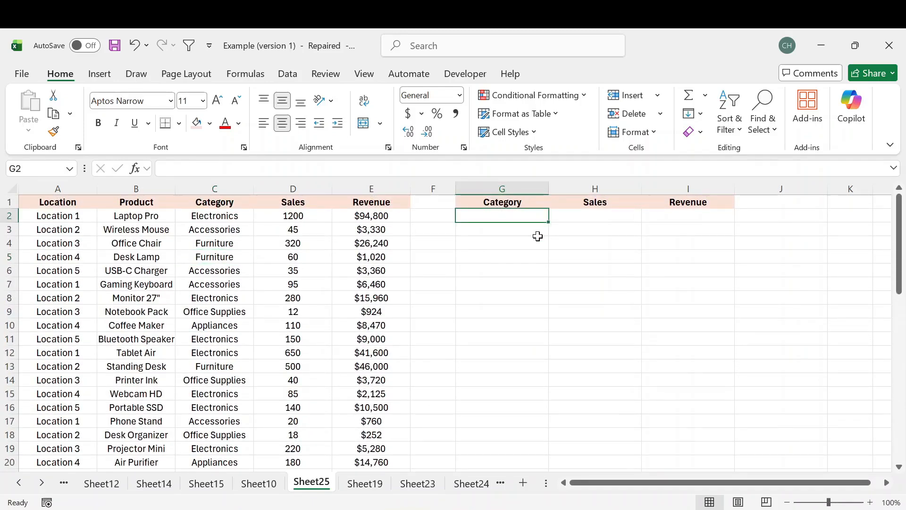
{"action": "type", "text": "=uni"}
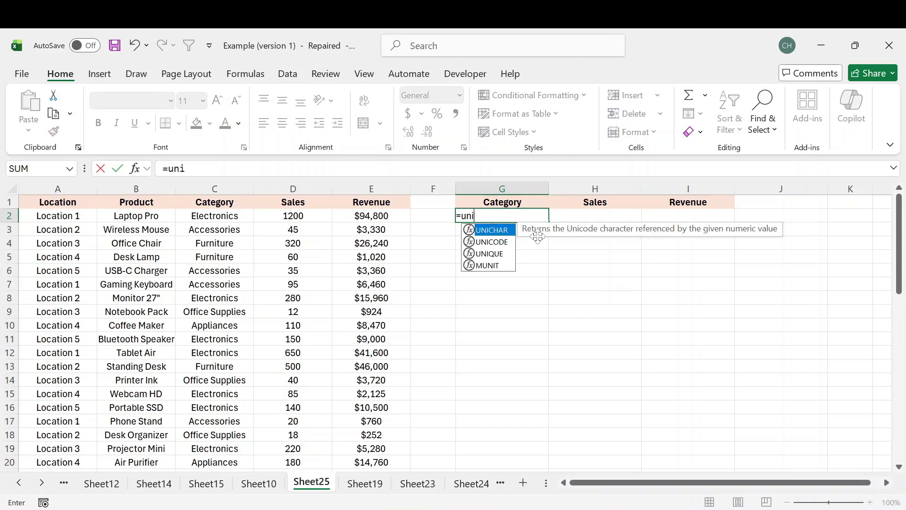
{"action": "key", "text": "Down"}
{"action": "key", "text": "Down"}
{"action": "key", "text": "Tab"}
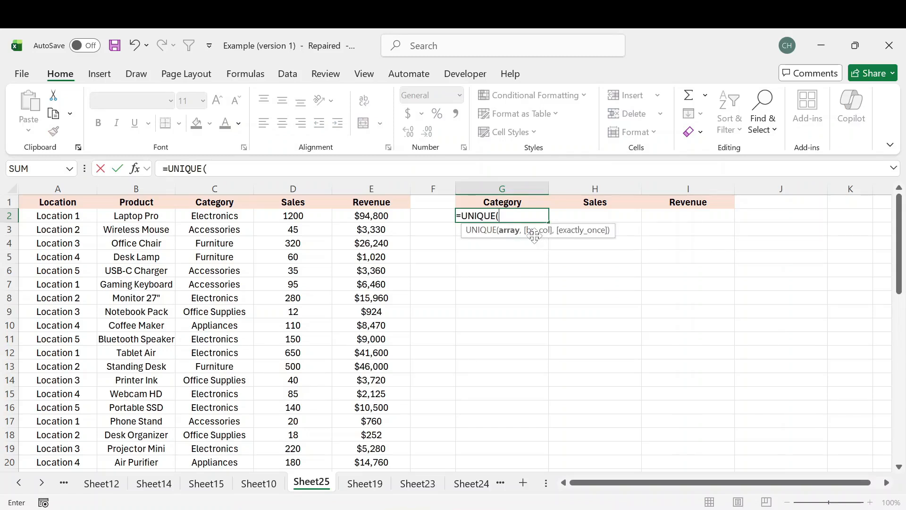
{"action": "left_click", "coordinate": [234, 217]}
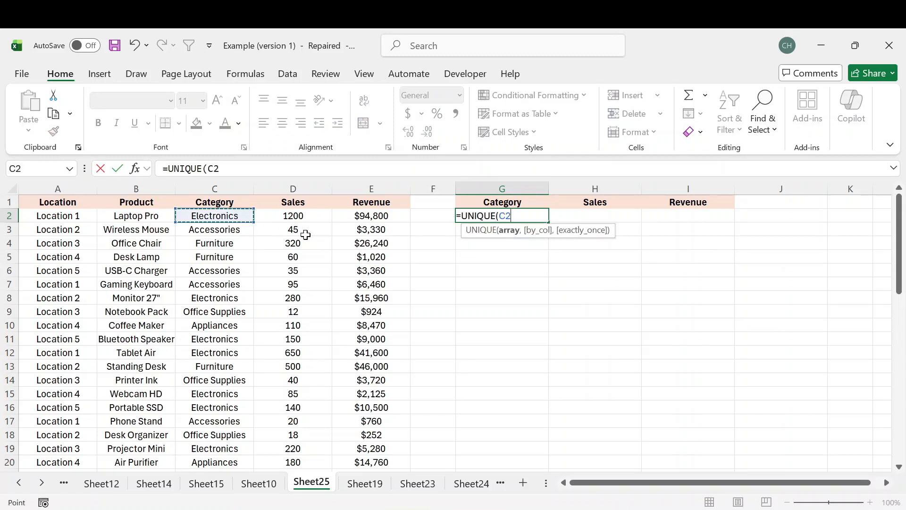
{"action": "key", "text": "ctrl+shift+Down"}
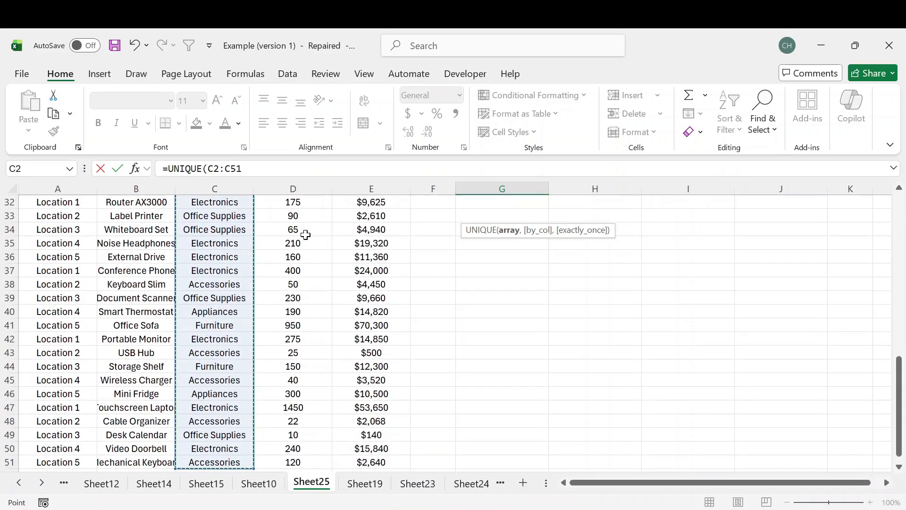
{"action": "scroll", "coordinate": [289, 344], "scroll_direction": "up", "scroll_amount": 10}
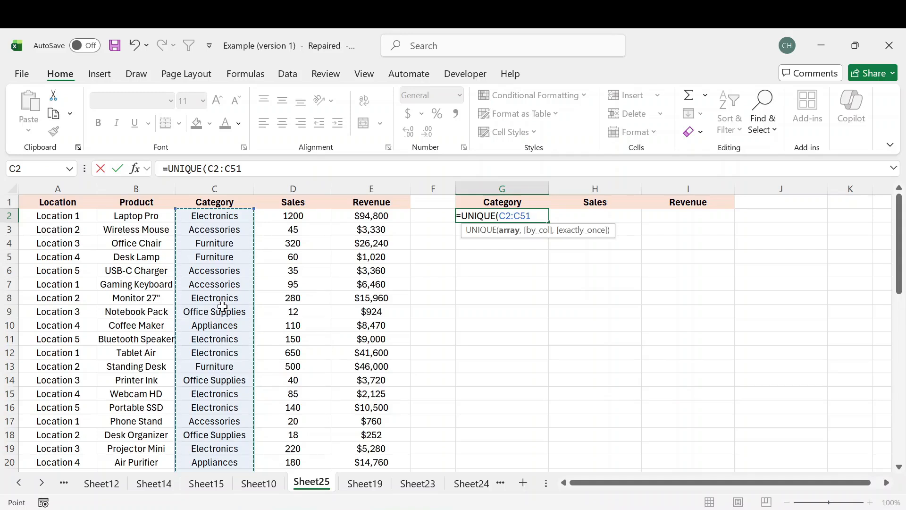
{"action": "key", "text": "Return"}
{"action": "left_click", "coordinate": [558, 257]}
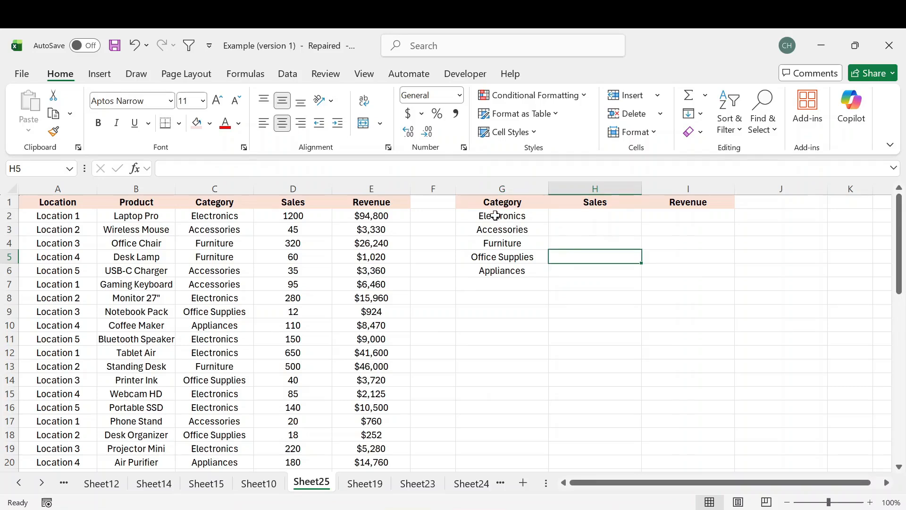
Step: Look over the category list in G2:G6 and the empty Sales and Revenue cells beside it
{"action": "left_click_drag", "start_coordinate": [495, 216], "coordinate": [510, 265]}
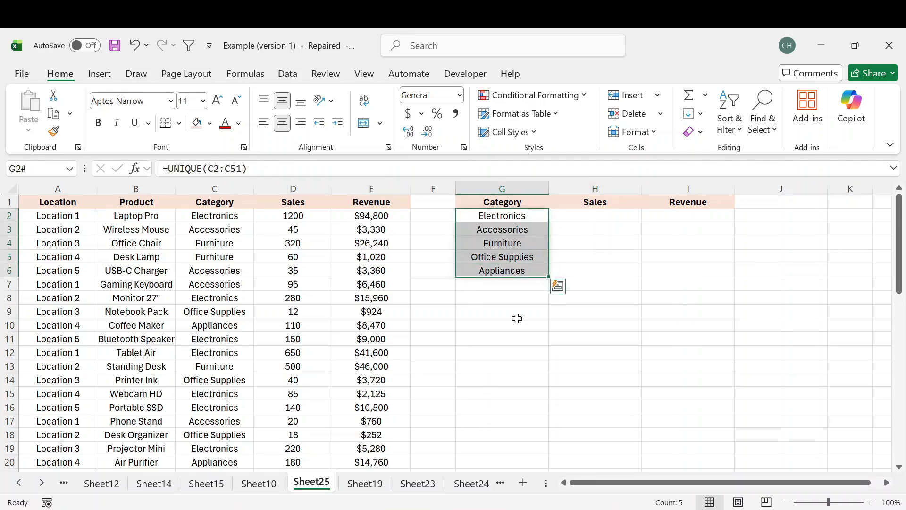
{"action": "left_click", "coordinate": [579, 226]}
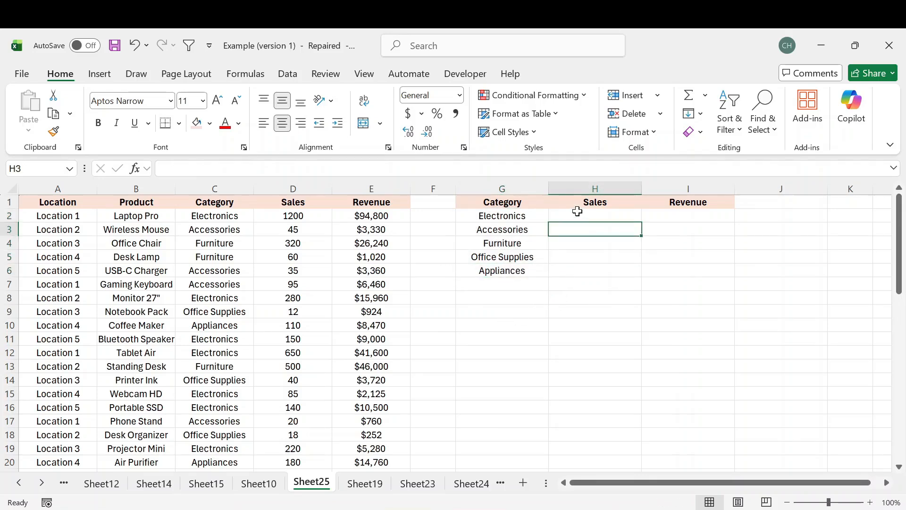
{"action": "left_click", "coordinate": [578, 213]}
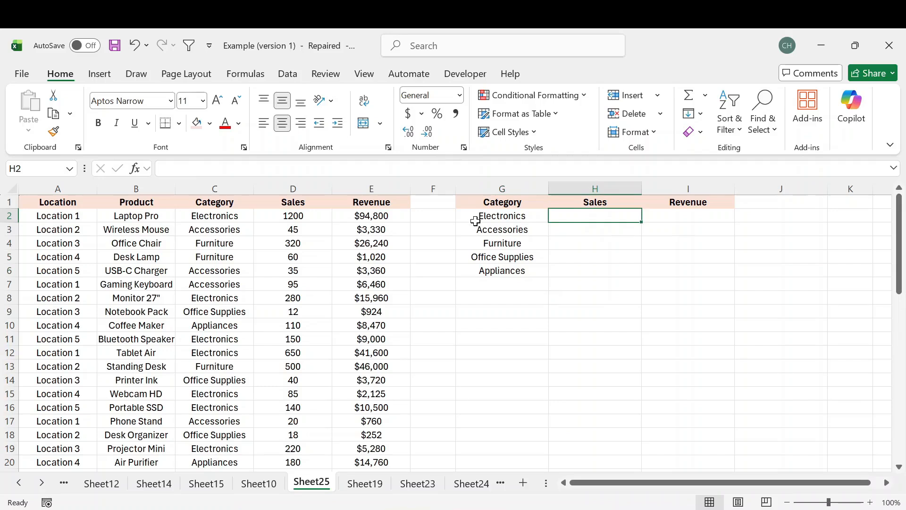
{"action": "left_click", "coordinate": [515, 215]}
{"action": "left_click", "coordinate": [520, 229]}
{"action": "left_click", "coordinate": [520, 244]}
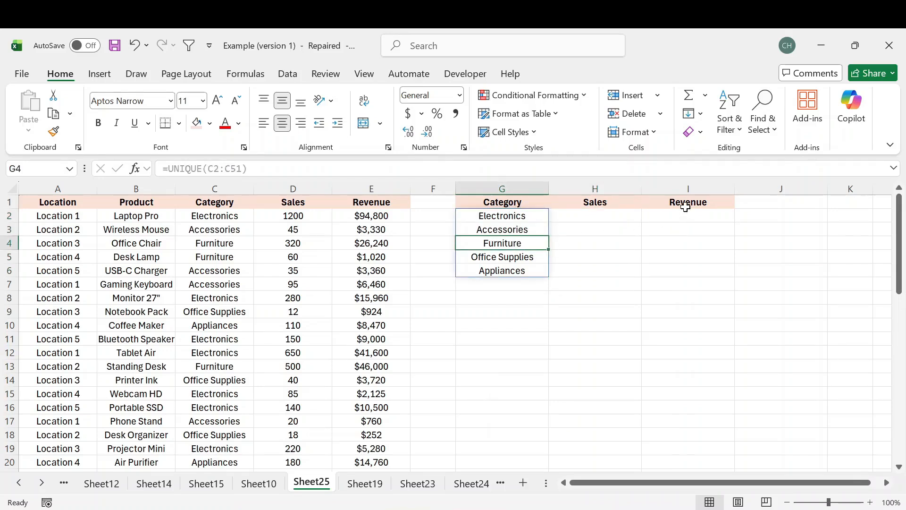
{"action": "left_click_drag", "start_coordinate": [673, 213], "coordinate": [678, 235]}
Step: Enter =SUMIF(C:C,G2,D:D) in H2 to total sales for each category and fill it down to H6
{"action": "left_click", "coordinate": [594, 216]}
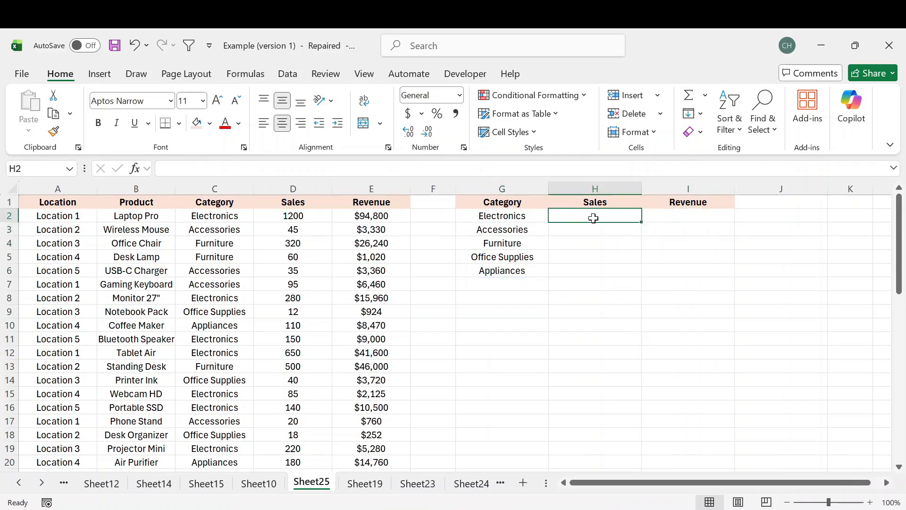
{"action": "type", "text": "=sumif"}
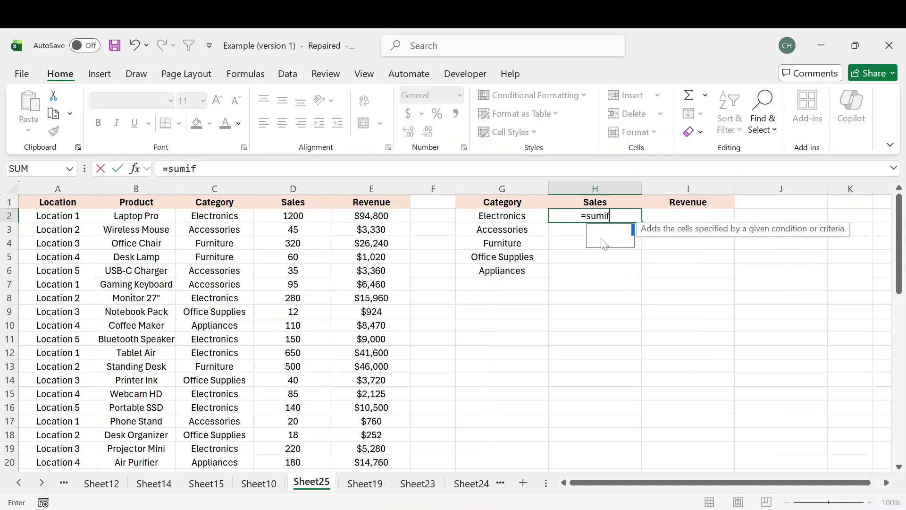
{"action": "key", "text": "Tab"}
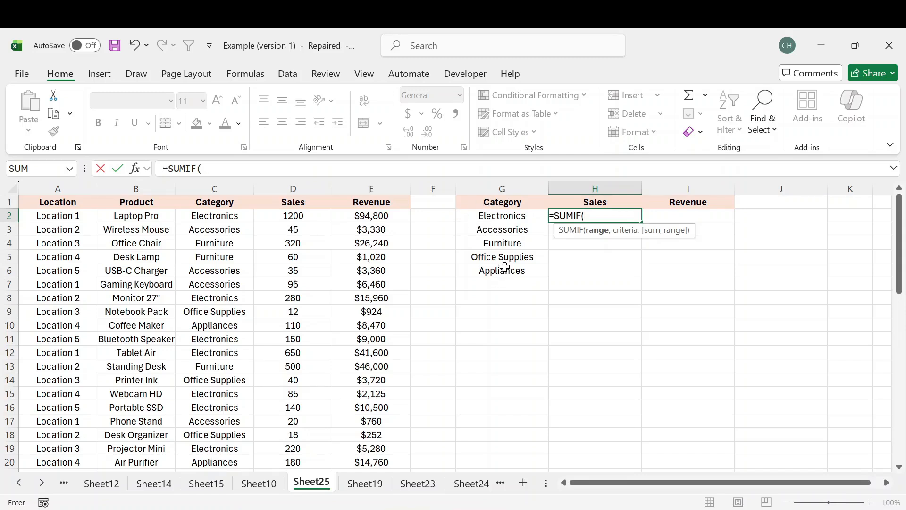
{"action": "left_click", "coordinate": [220, 184]}
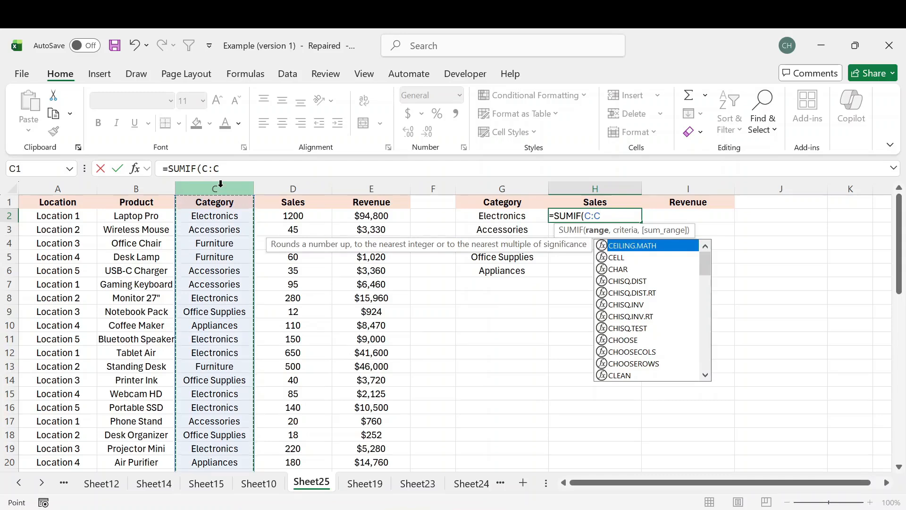
{"action": "left_click", "coordinate": [220, 169]}
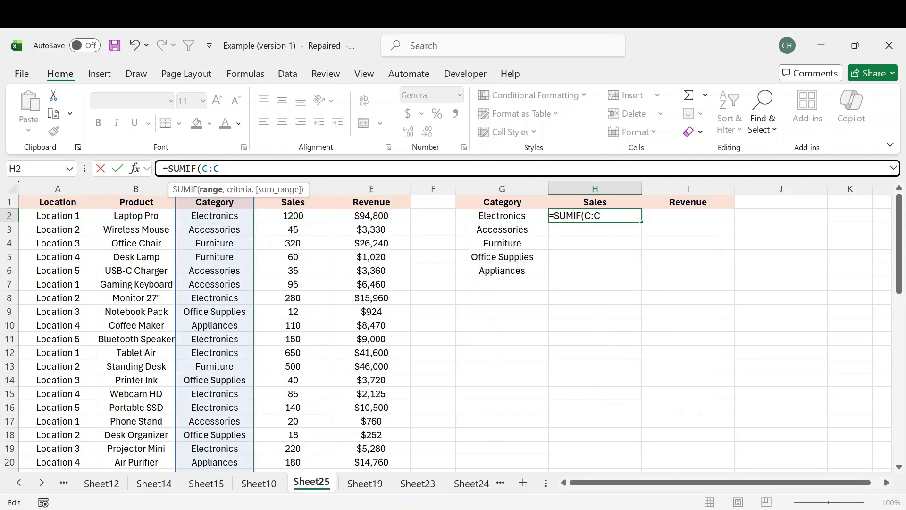
{"action": "type", "text": ","}
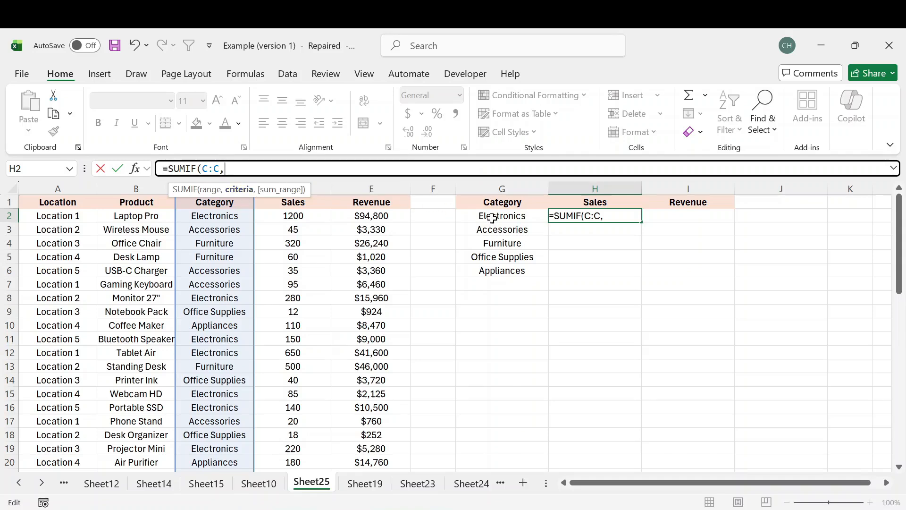
{"action": "left_click", "coordinate": [492, 218]}
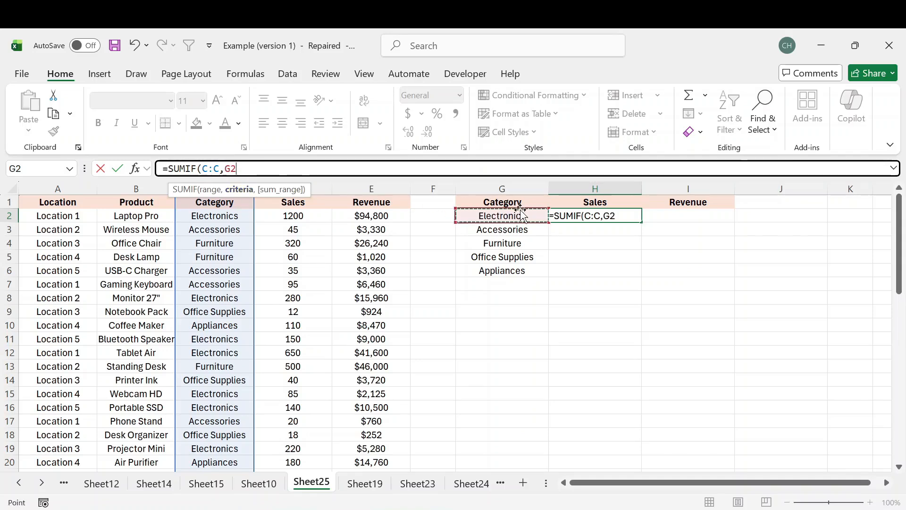
{"action": "type", "text": ","}
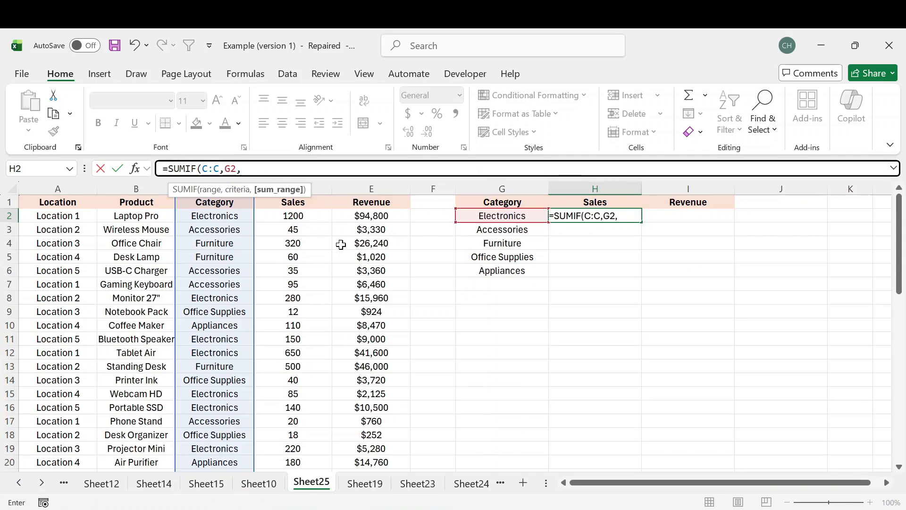
{"action": "left_click", "coordinate": [322, 189]}
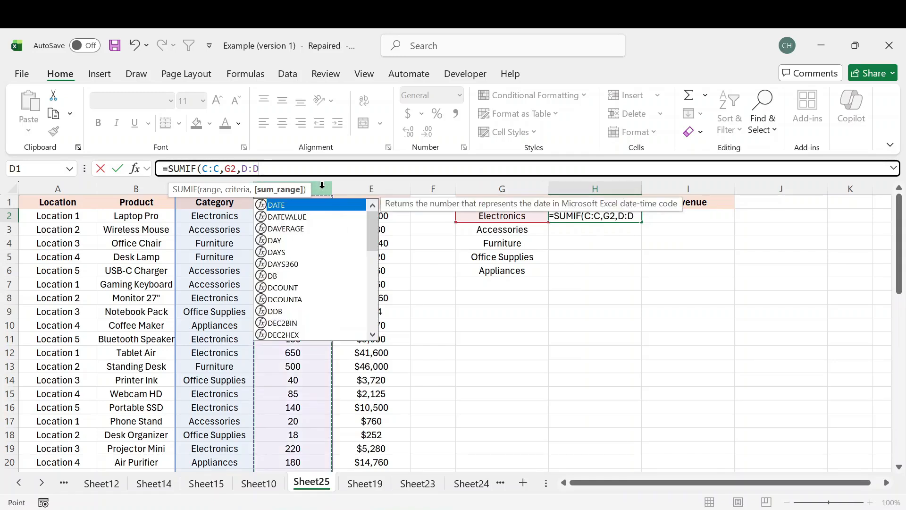
{"action": "left_click", "coordinate": [297, 381]}
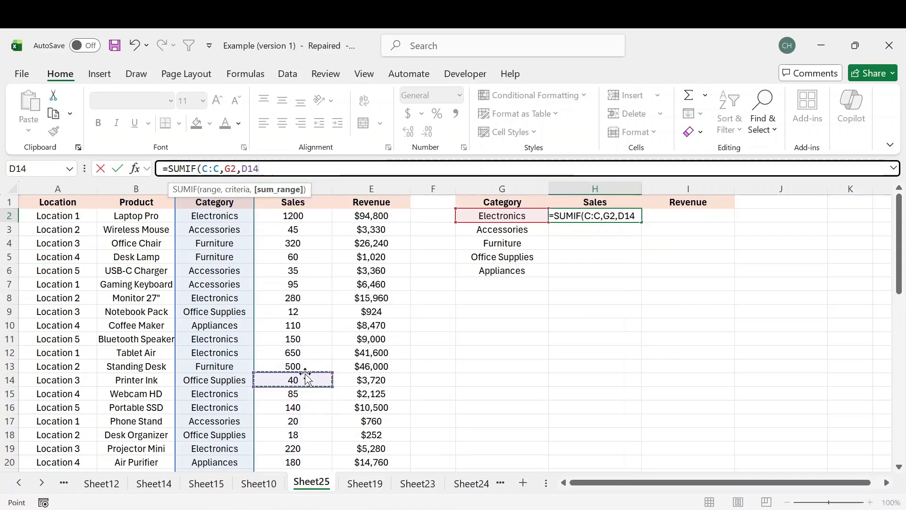
{"action": "left_click", "coordinate": [318, 186]}
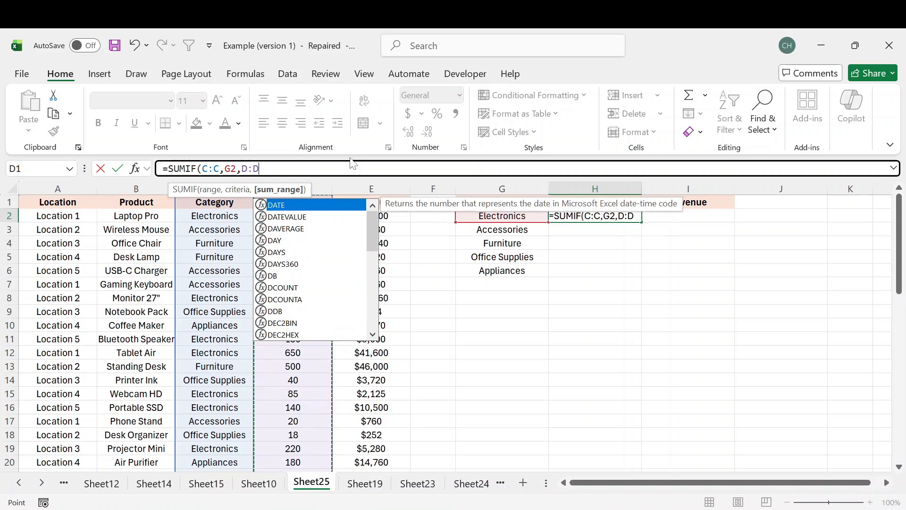
{"action": "key", "text": "Return"}
{"action": "left_click", "coordinate": [625, 219]}
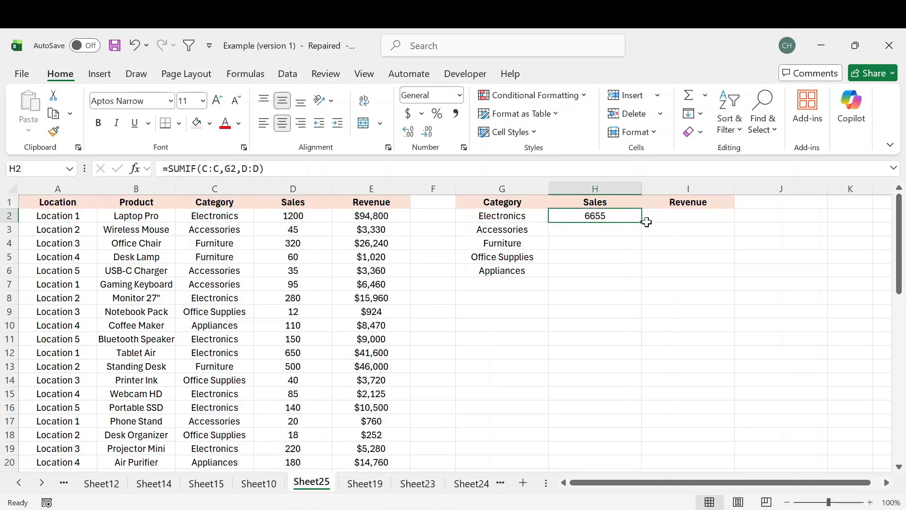
{"action": "double_click", "coordinate": [642, 222]}
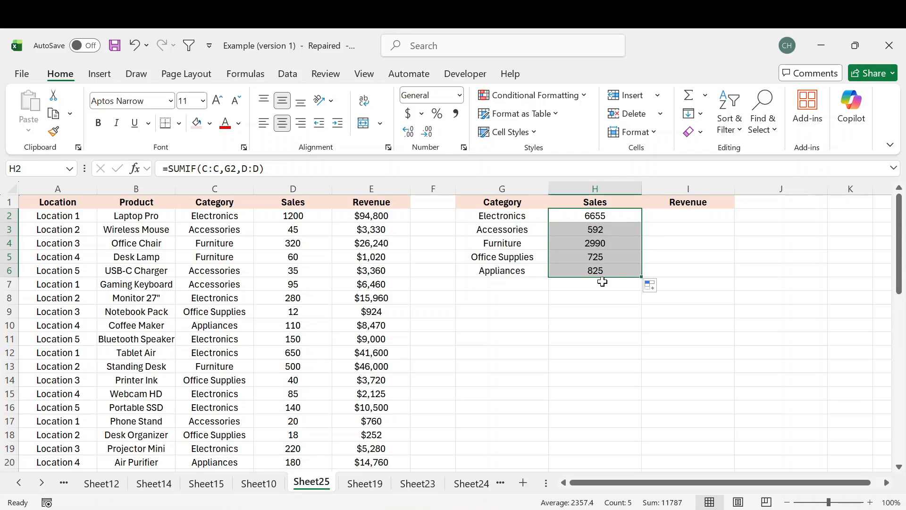
Step: Add filters to the data table's header row A1:E1
{"action": "left_click", "coordinate": [288, 218]}
{"action": "left_click_drag", "start_coordinate": [57, 202], "coordinate": [382, 200]}
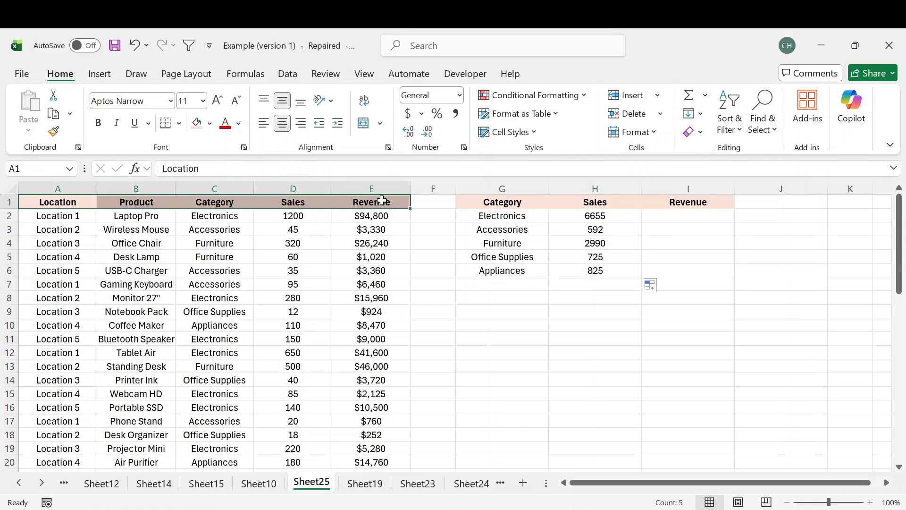
{"action": "left_click", "coordinate": [729, 115]}
{"action": "left_click", "coordinate": [736, 215]}
{"action": "left_click", "coordinate": [371, 257]}
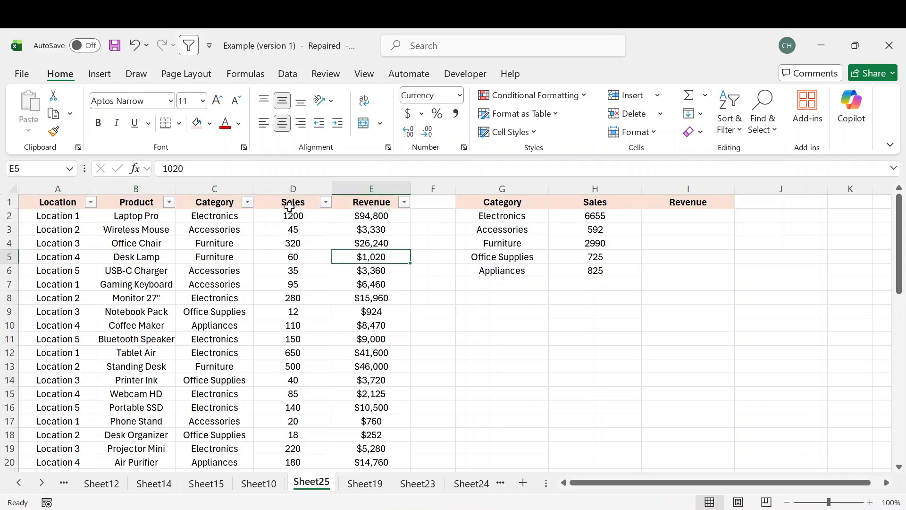
Step: Filter the Category column to Electronics only and select the visible Sales values to check their sum against H2
{"action": "left_click", "coordinate": [247, 202]}
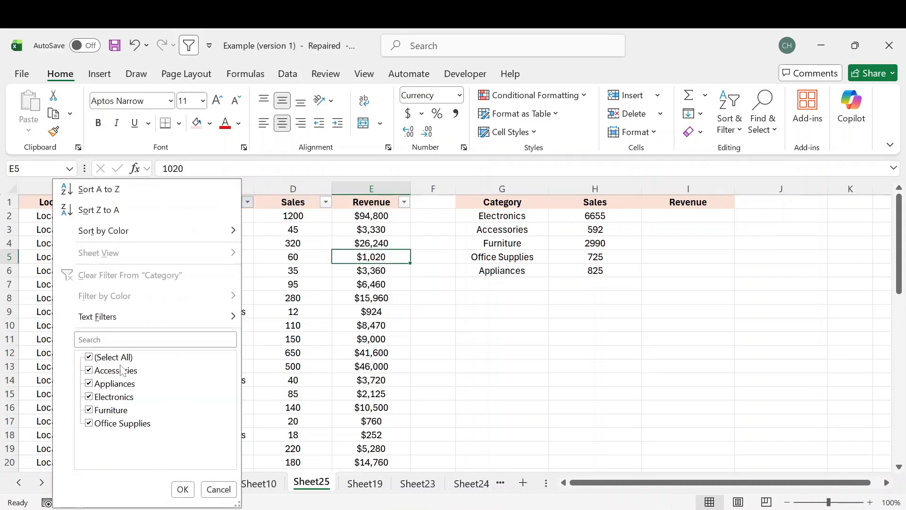
{"action": "left_click", "coordinate": [111, 356]}
{"action": "left_click", "coordinate": [114, 396]}
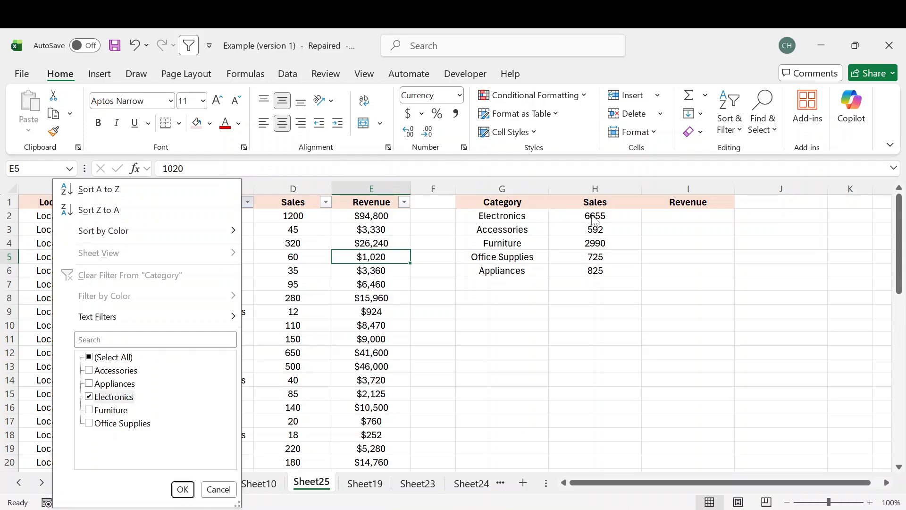
{"action": "left_click", "coordinate": [183, 490]}
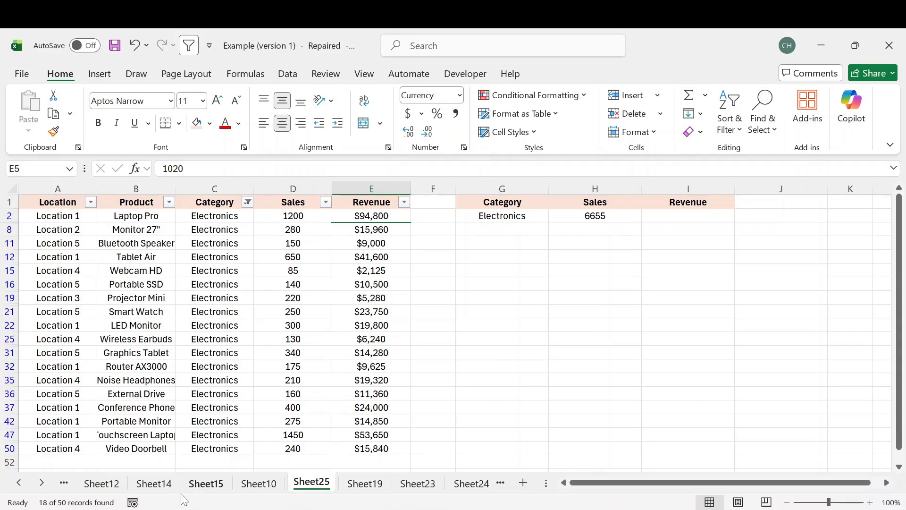
{"action": "left_click_drag", "start_coordinate": [294, 220], "coordinate": [300, 445]}
{"action": "left_click", "coordinate": [301, 445]}
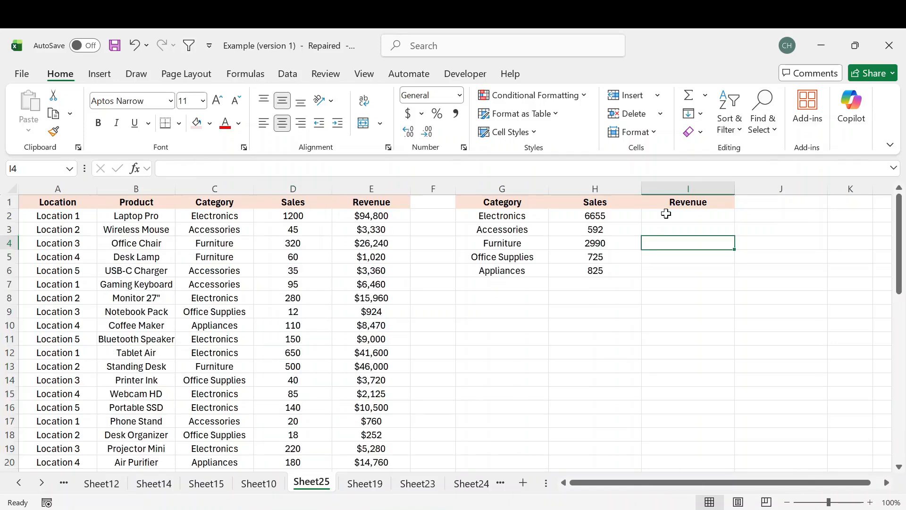
Step: Enter =SUMIF(C:C,G2,E:E) in I2 to total revenue for each category and fill it down to I6
{"action": "left_click", "coordinate": [665, 213]}
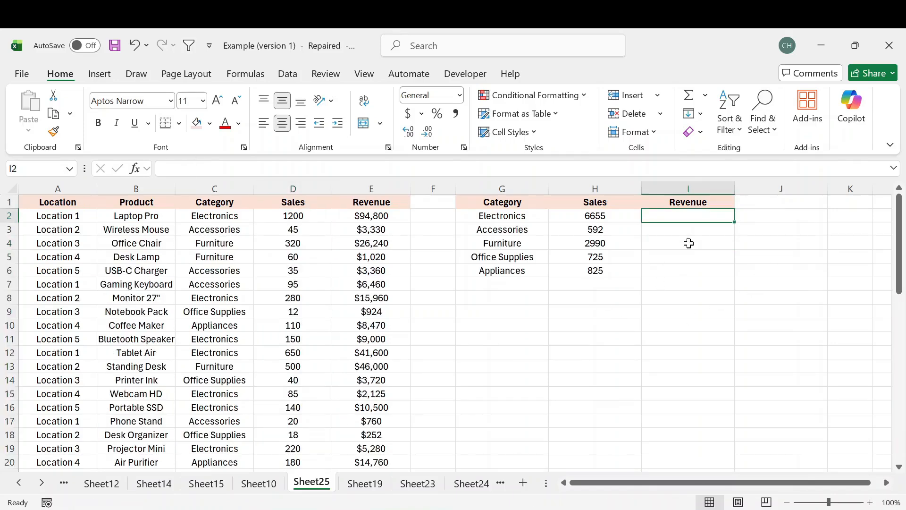
{"action": "type", "text": "=sumif"}
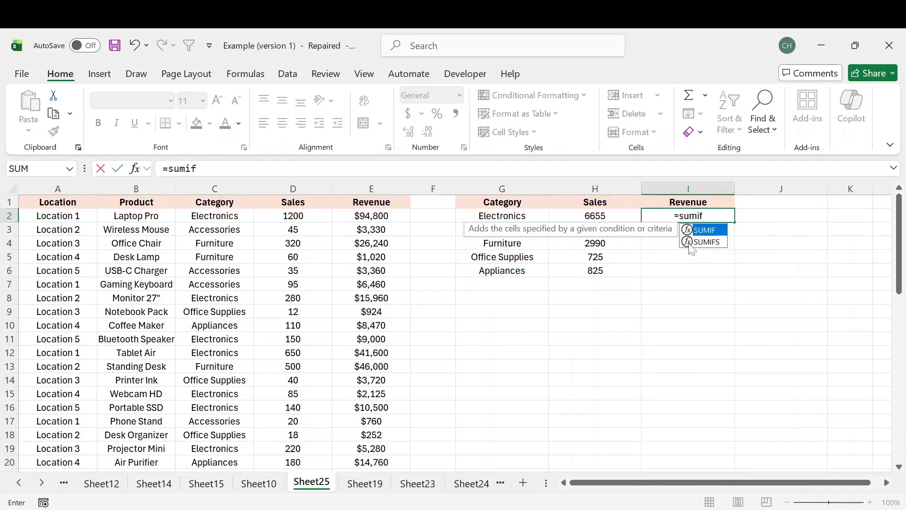
{"action": "key", "text": "Tab"}
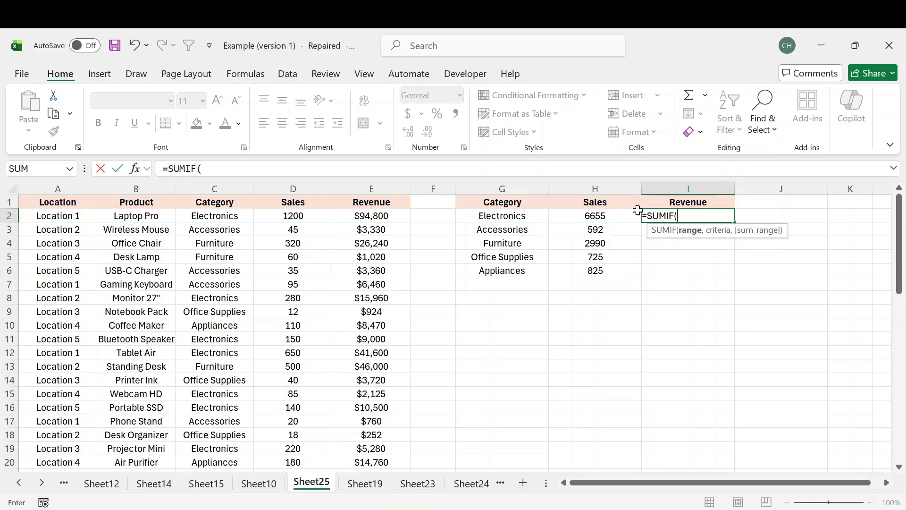
{"action": "left_click", "coordinate": [217, 187]}
{"action": "type", "text": ","}
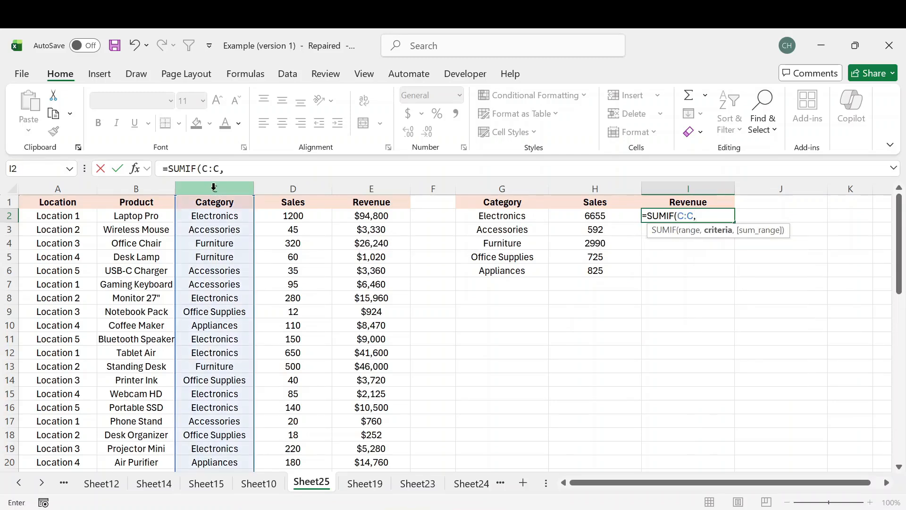
{"action": "left_click", "coordinate": [484, 216]}
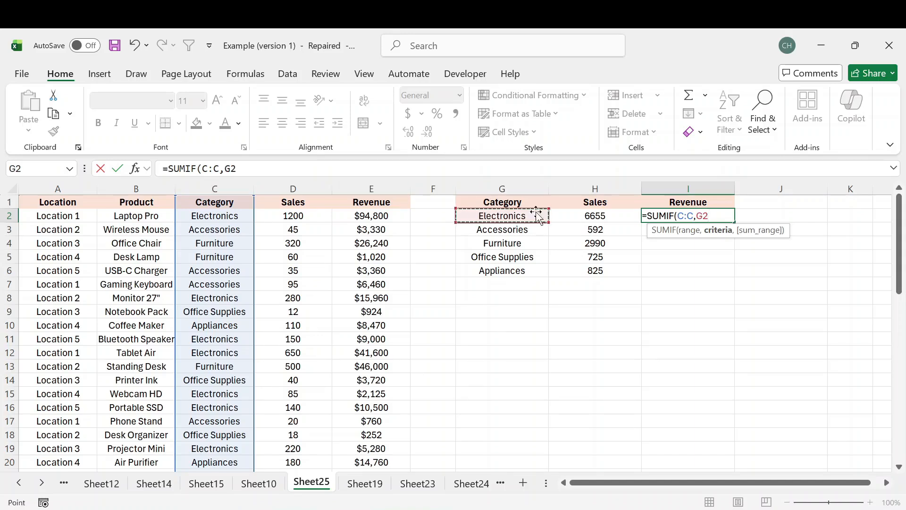
{"action": "type", "text": ","}
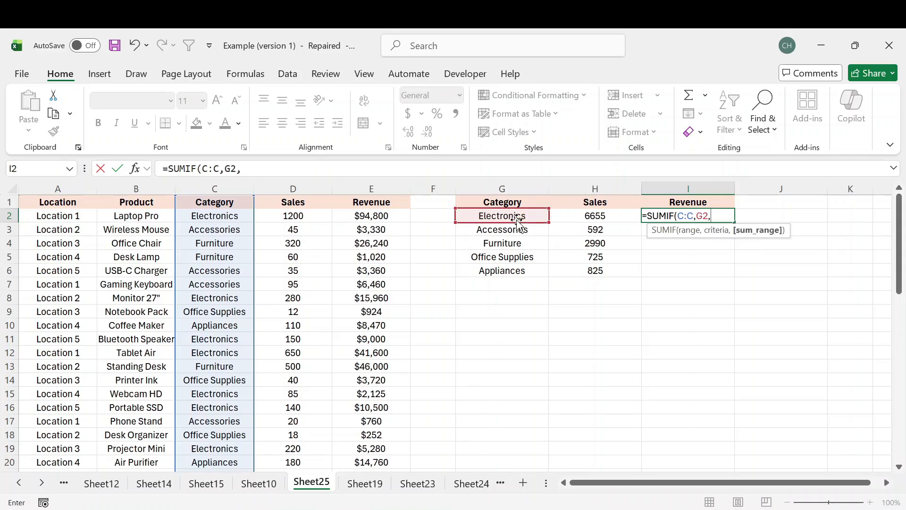
{"action": "left_click", "coordinate": [390, 188]}
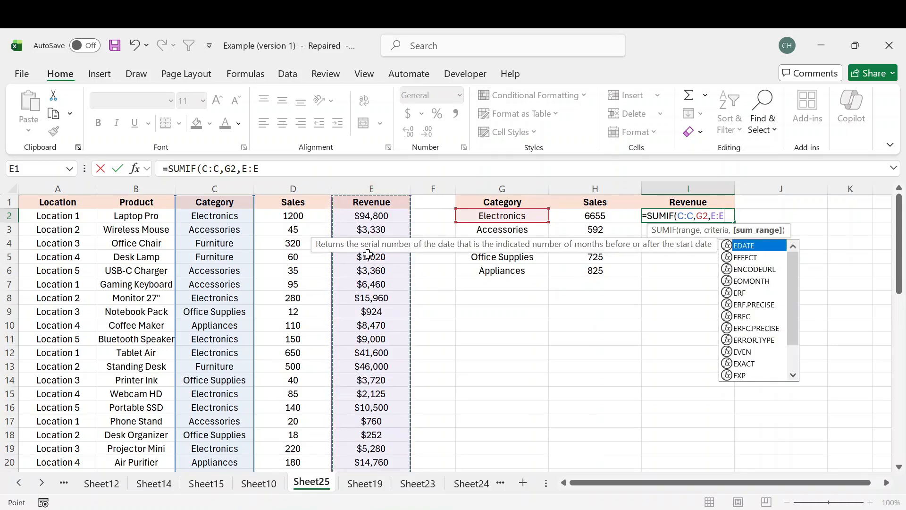
{"action": "key", "text": "Return"}
{"action": "left_click", "coordinate": [713, 217]}
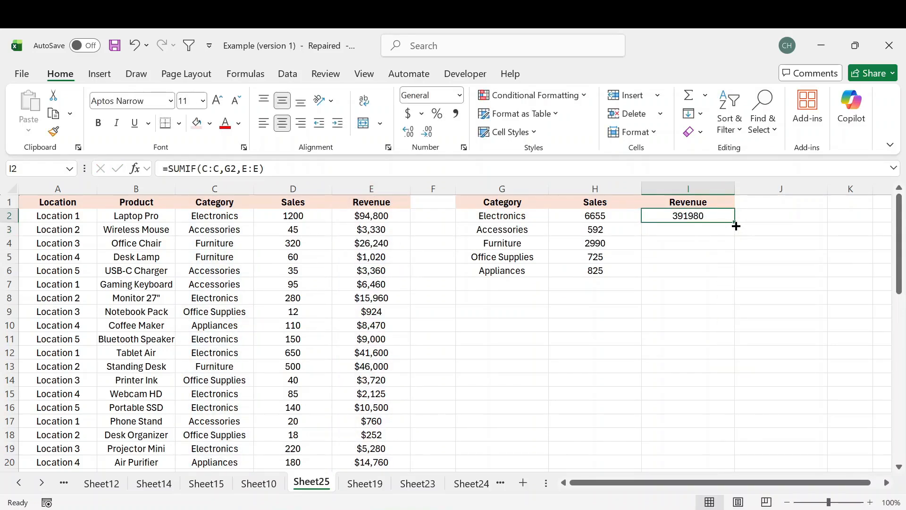
{"action": "left_click_drag", "start_coordinate": [734, 222], "coordinate": [732, 277]}
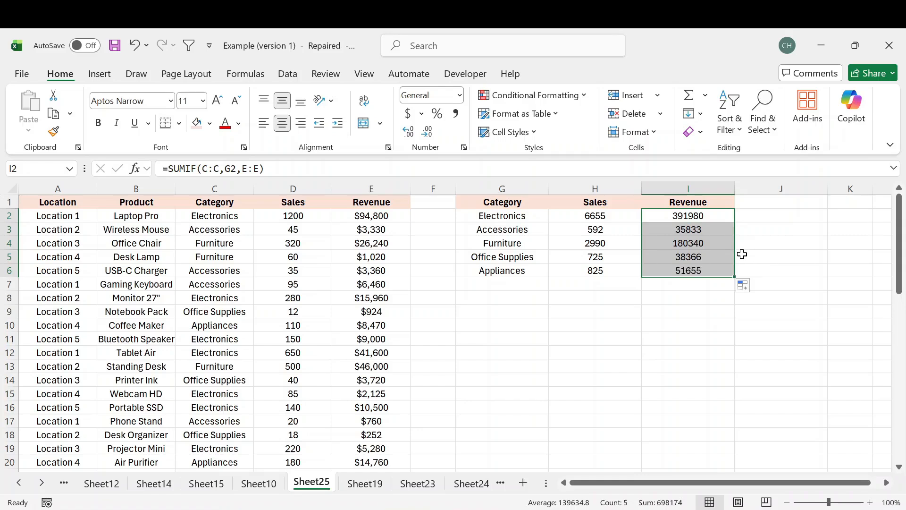
Step: Format the revenue totals in I2:I6 as Currency with no decimal places
{"action": "left_click", "coordinate": [459, 95]}
{"action": "left_click", "coordinate": [470, 194]}
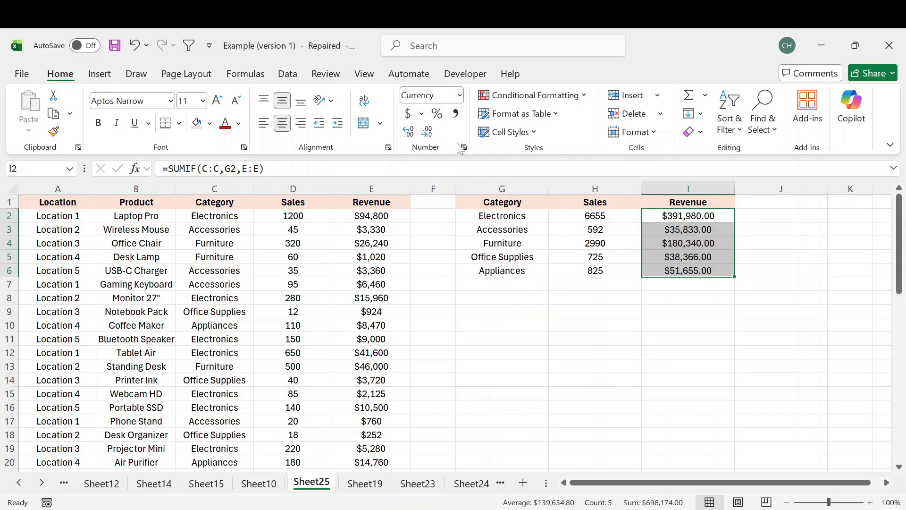
{"action": "left_click", "coordinate": [430, 133]}
{"action": "left_click", "coordinate": [431, 134]}
{"action": "left_click", "coordinate": [674, 321]}
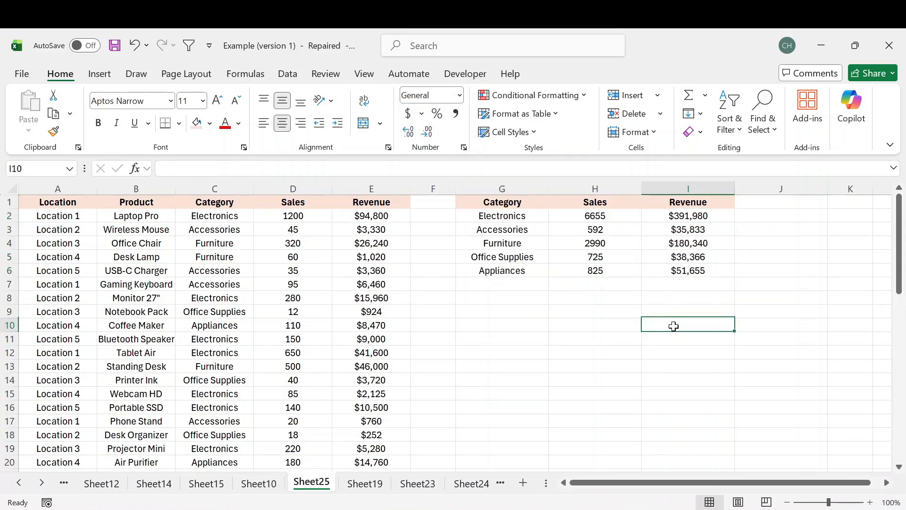
Step: Review the summary table in G1:I6, including the category sales totals in H2:H6
{"action": "left_click_drag", "start_coordinate": [519, 203], "coordinate": [670, 271]}
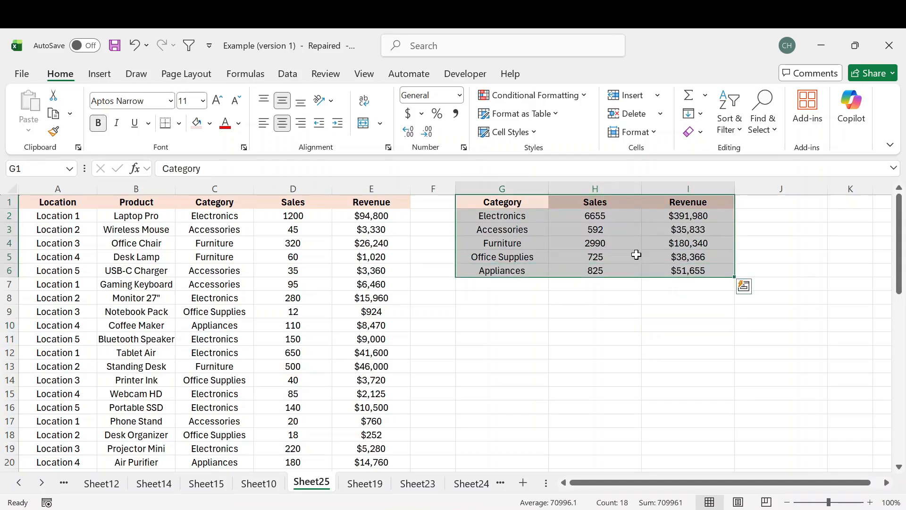
{"action": "left_click", "coordinate": [570, 298]}
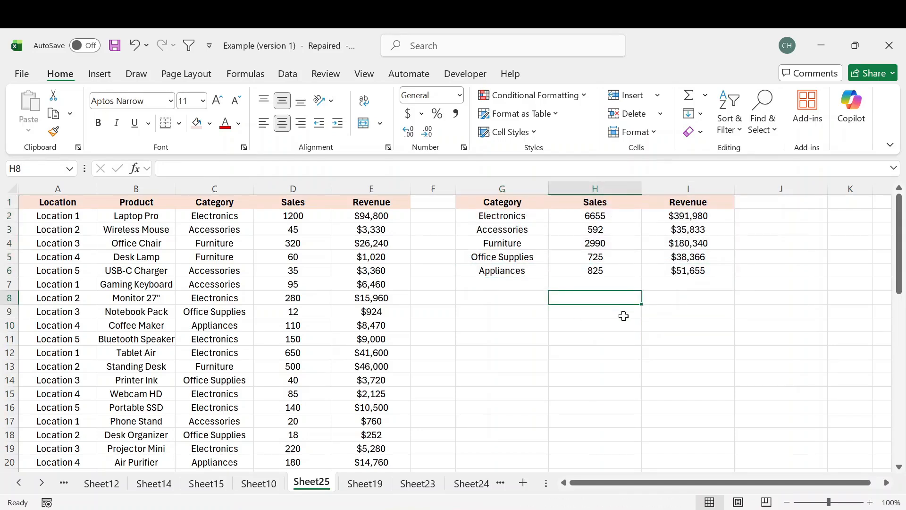
{"action": "left_click_drag", "start_coordinate": [511, 217], "coordinate": [673, 267]}
{"action": "left_click_drag", "start_coordinate": [591, 216], "coordinate": [609, 267]}
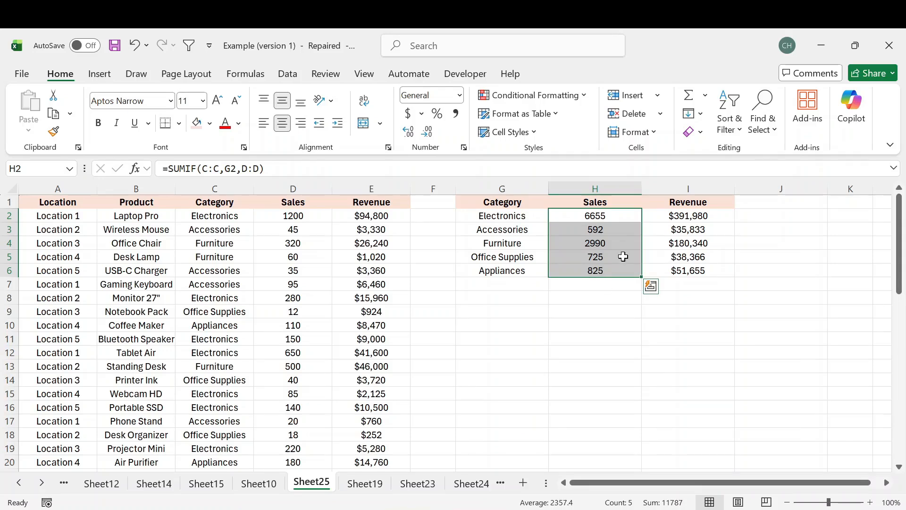
Step: Delete columns G through I to remove the whole summary table from the sheet
{"action": "left_click_drag", "start_coordinate": [502, 189], "coordinate": [689, 189]}
{"action": "right_click", "coordinate": [689, 189]}
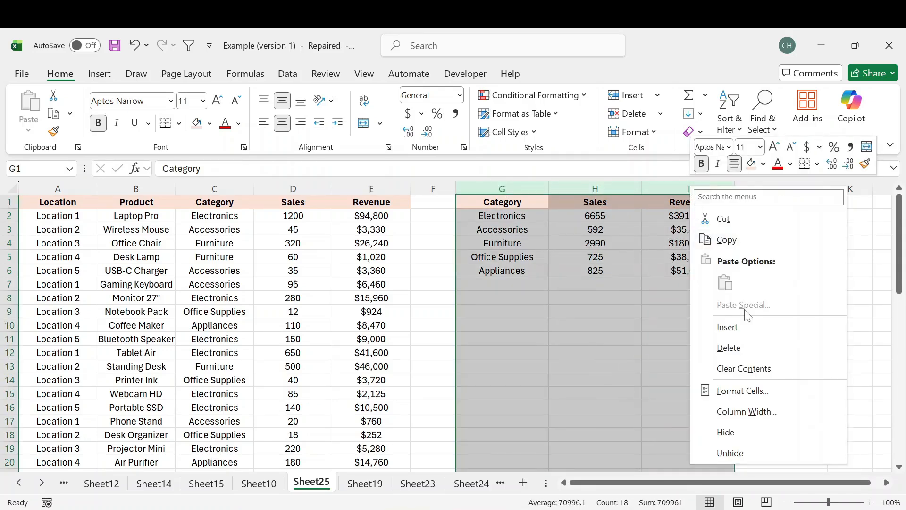
{"action": "left_click", "coordinate": [749, 348]}
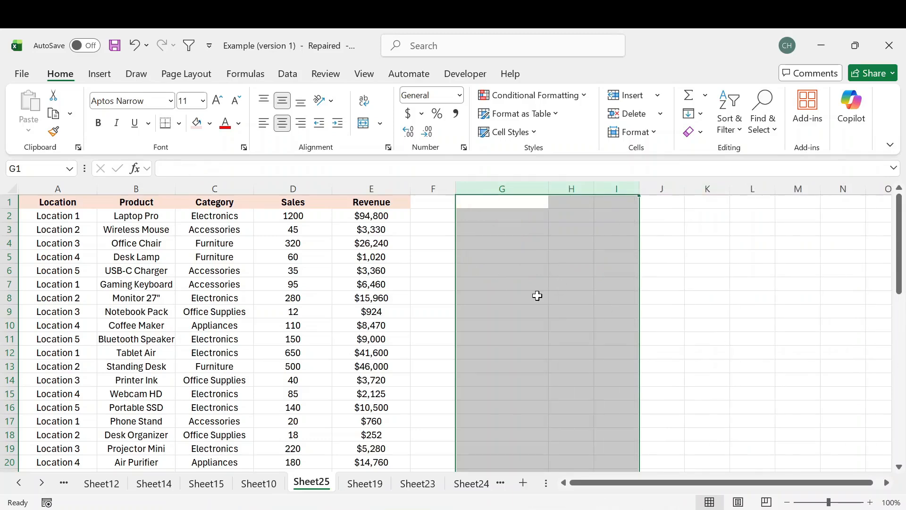
Step: Select the whole data range A1:E51 and start inserting a PivotTable from it
{"action": "left_click", "coordinate": [506, 231]}
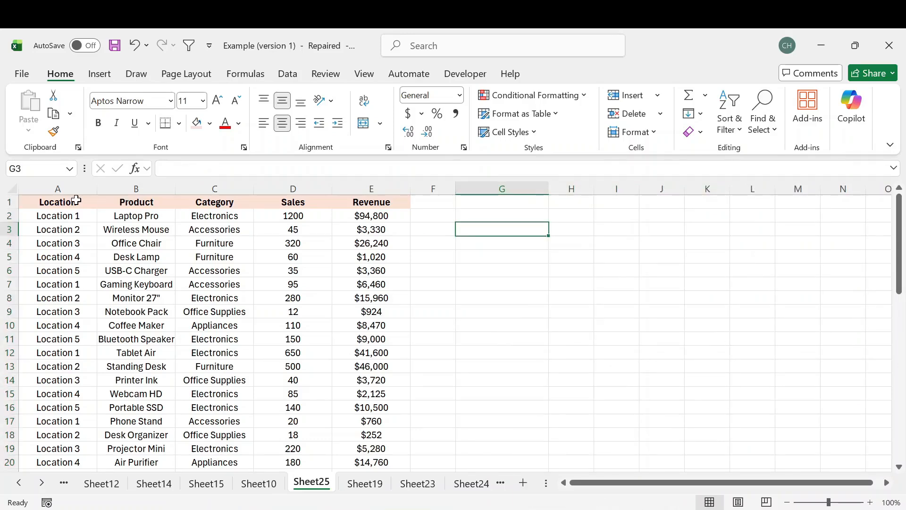
{"action": "left_click", "coordinate": [56, 201]}
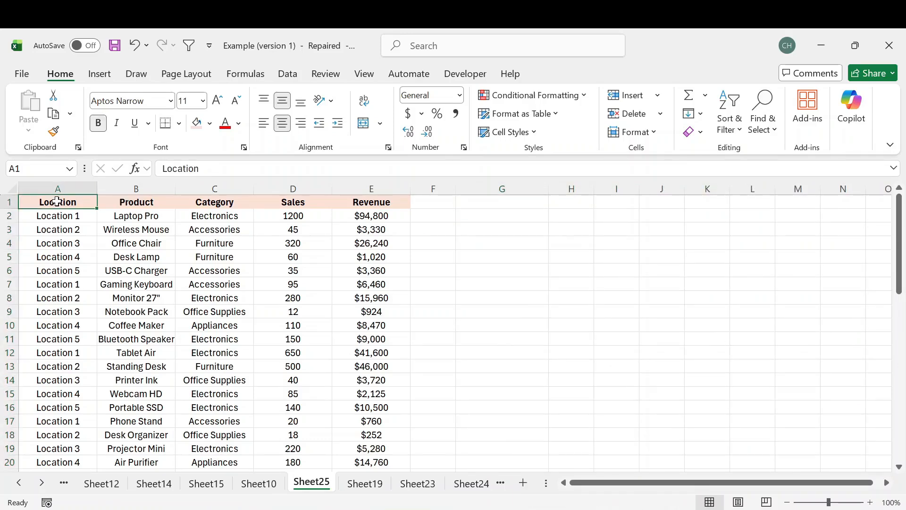
{"action": "key", "text": "ctrl+shift+Right"}
{"action": "key", "text": "ctrl+shift+Down"}
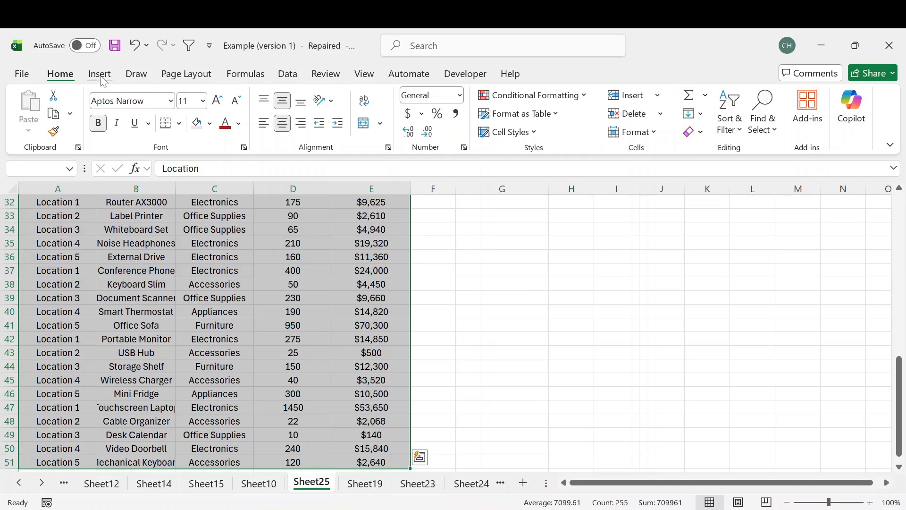
{"action": "left_click", "coordinate": [100, 74]}
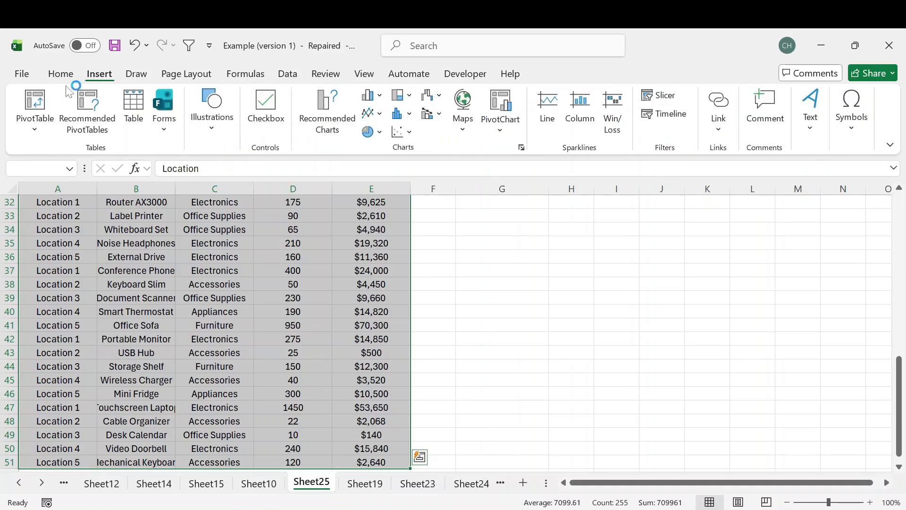
{"action": "left_click", "coordinate": [37, 100]}
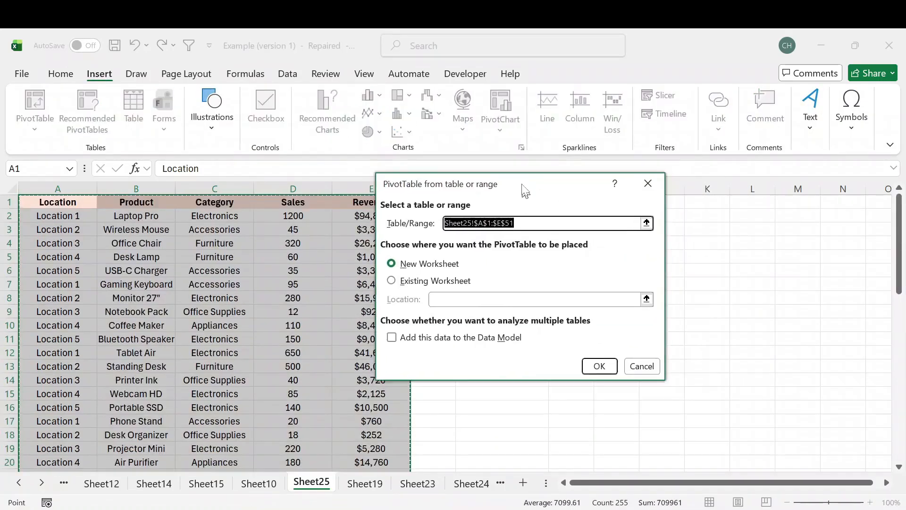
Step: Create the PivotTable from Sheet25!$A$1:$E$51 on the existing worksheet, placed at cell G2
{"action": "left_click_drag", "start_coordinate": [522, 189], "coordinate": [576, 208]}
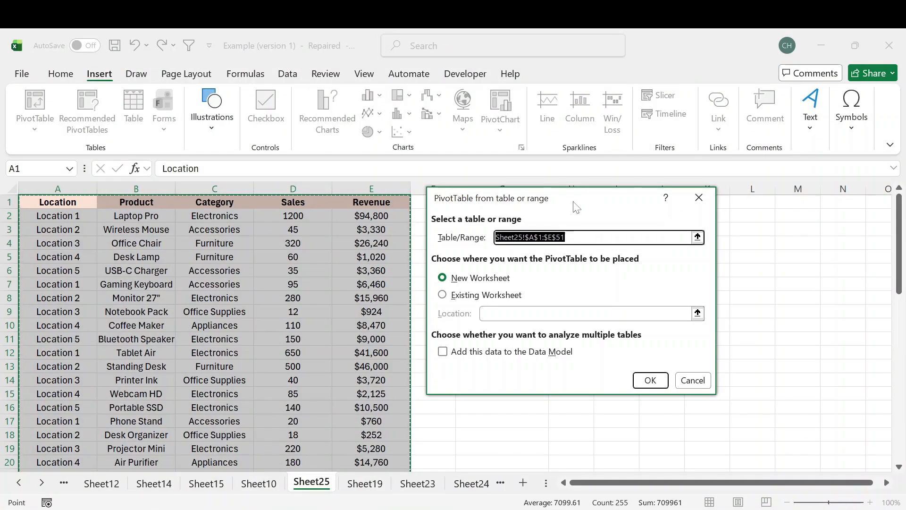
{"action": "left_click", "coordinate": [573, 238]}
{"action": "left_click_drag", "start_coordinate": [566, 238], "coordinate": [495, 237]}
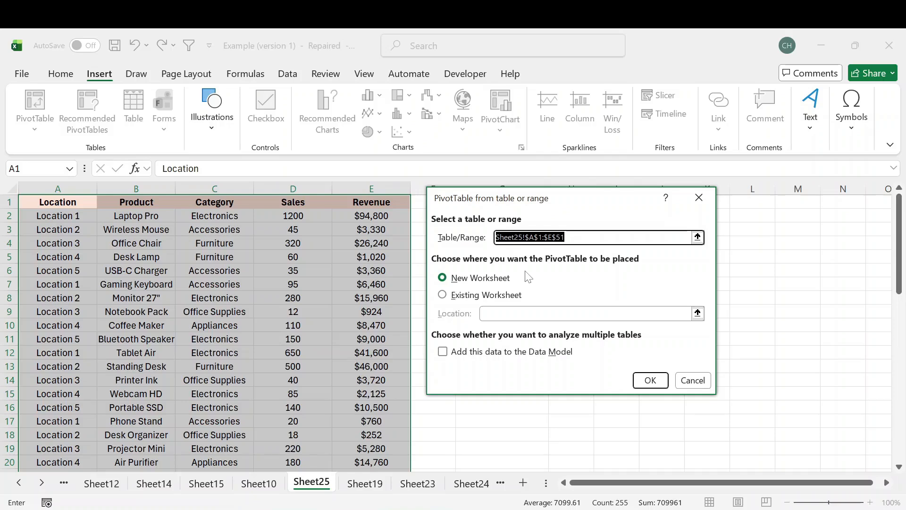
{"action": "left_click", "coordinate": [442, 295]}
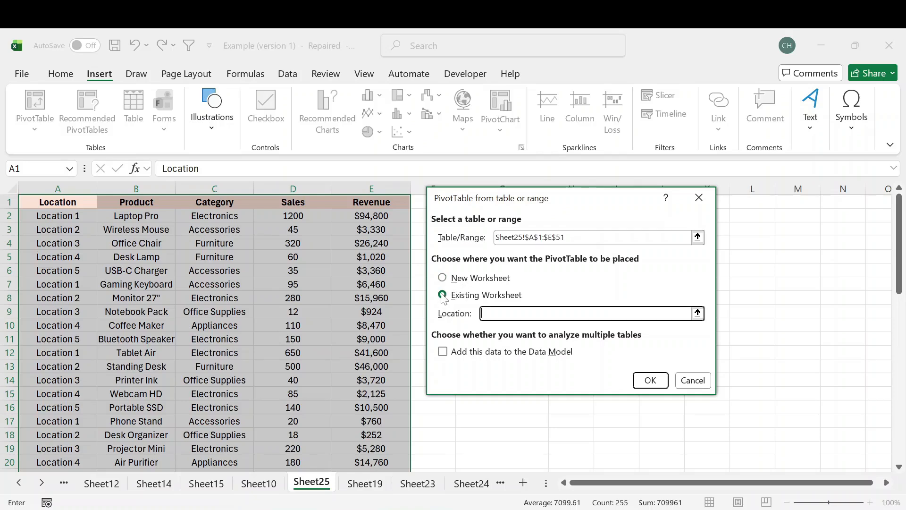
{"action": "left_click_drag", "start_coordinate": [578, 206], "coordinate": [607, 197]}
{"action": "left_click", "coordinate": [472, 216]}
{"action": "left_click", "coordinate": [680, 369]}
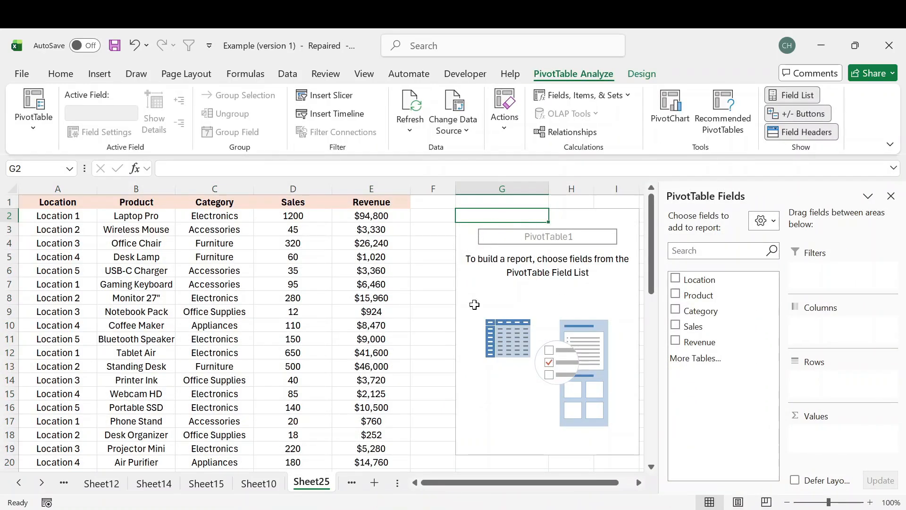
Step: Add Category to the PivotTable's rows and Sales to its values to total sales per category
{"action": "left_click_drag", "start_coordinate": [465, 482], "coordinate": [479, 482]}
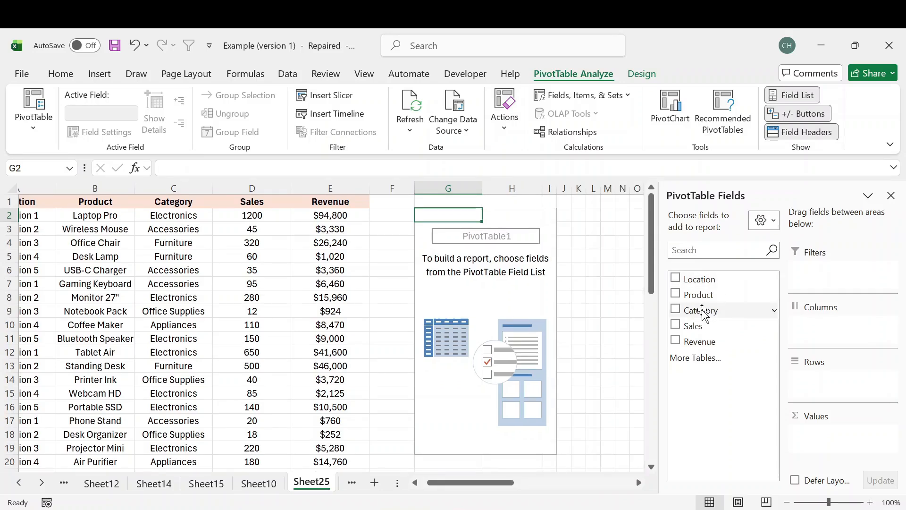
{"action": "left_click_drag", "start_coordinate": [703, 314], "coordinate": [822, 390]}
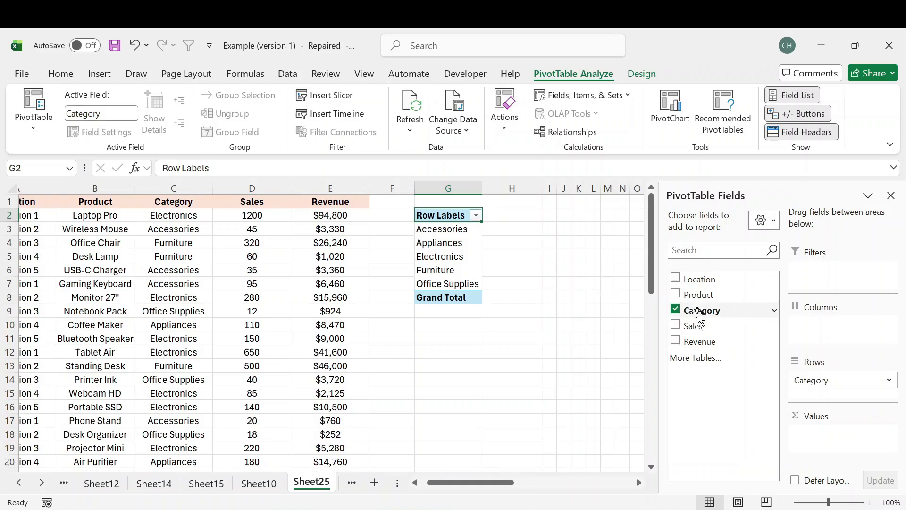
{"action": "left_click_drag", "start_coordinate": [694, 326], "coordinate": [826, 440]}
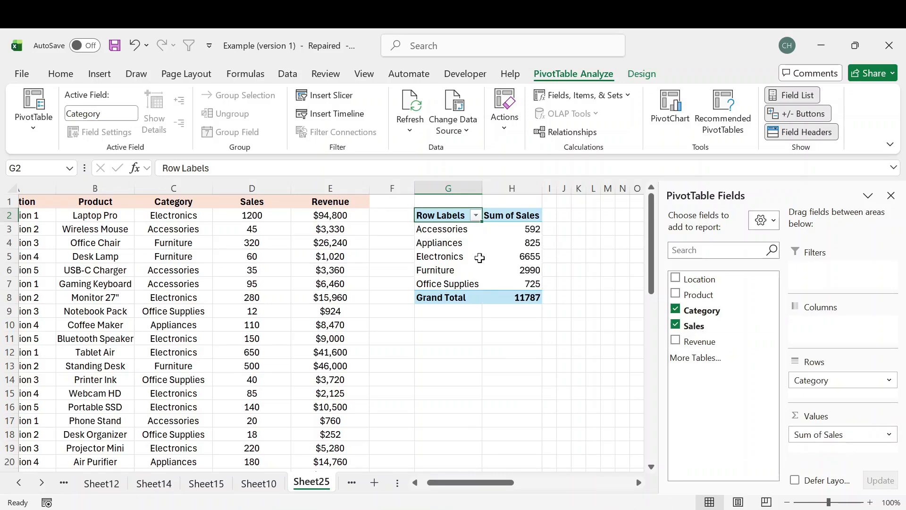
{"action": "left_click", "coordinate": [455, 258]}
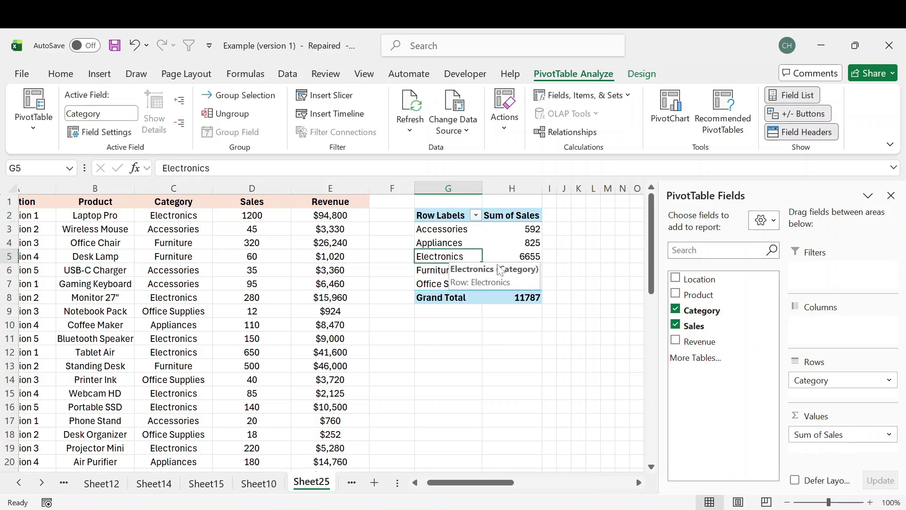
{"action": "left_click", "coordinate": [522, 255]}
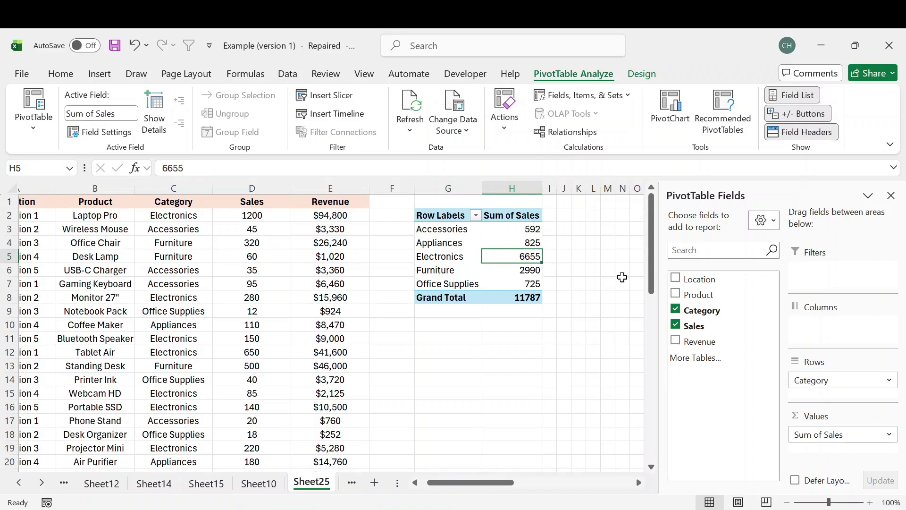
Step: Add Revenue to the PivotTable's values as a second sum beside Sales
{"action": "left_click_drag", "start_coordinate": [700, 341], "coordinate": [831, 450]}
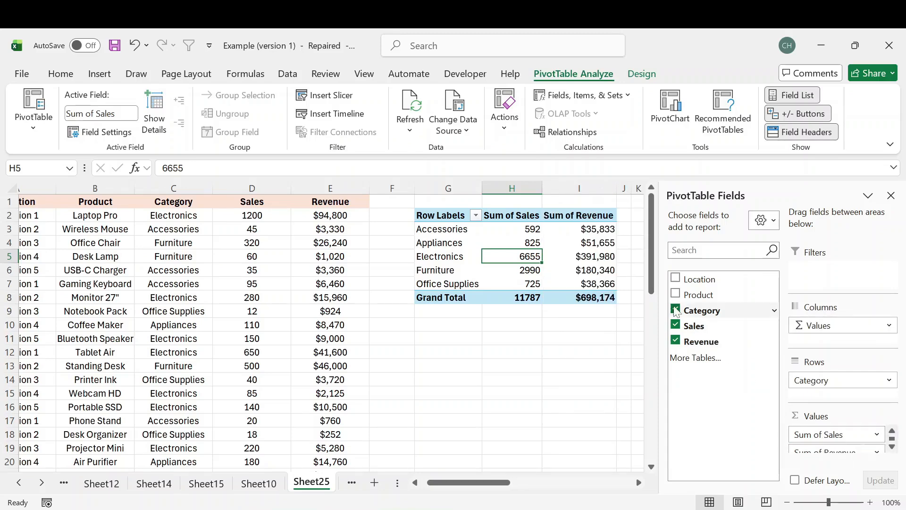
{"action": "left_click_drag", "start_coordinate": [476, 234], "coordinate": [621, 293]}
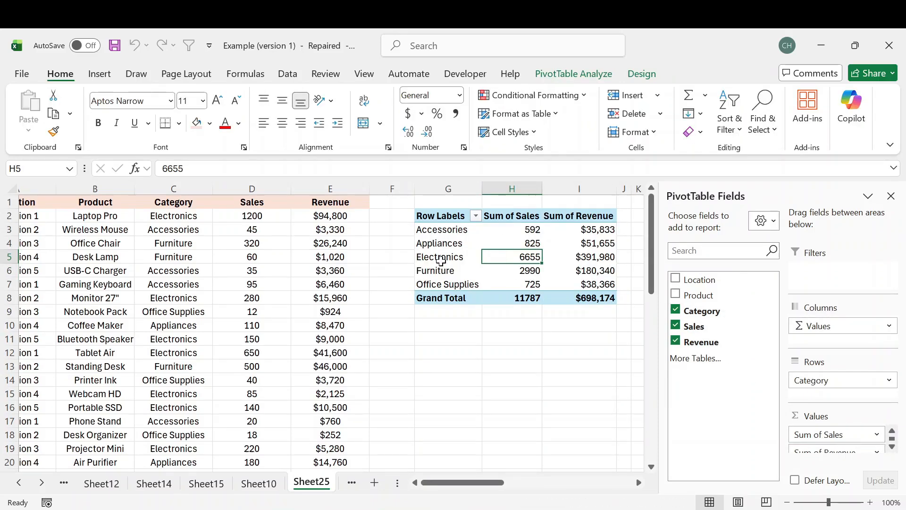
{"action": "mouse_move", "coordinate": [579, 275]}
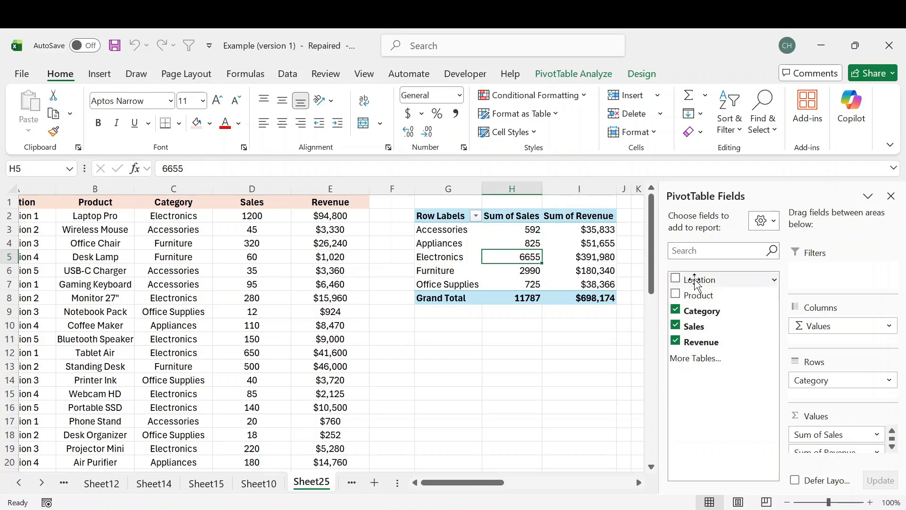
Step: Replace Category with Location as the PivotTable's row field
{"action": "left_click", "coordinate": [676, 309]}
{"action": "left_click_drag", "start_coordinate": [700, 280], "coordinate": [819, 389]}
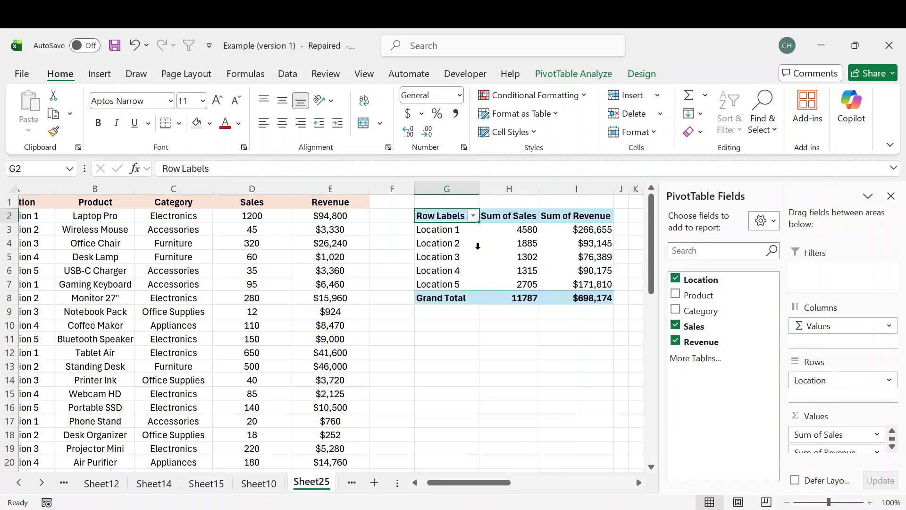